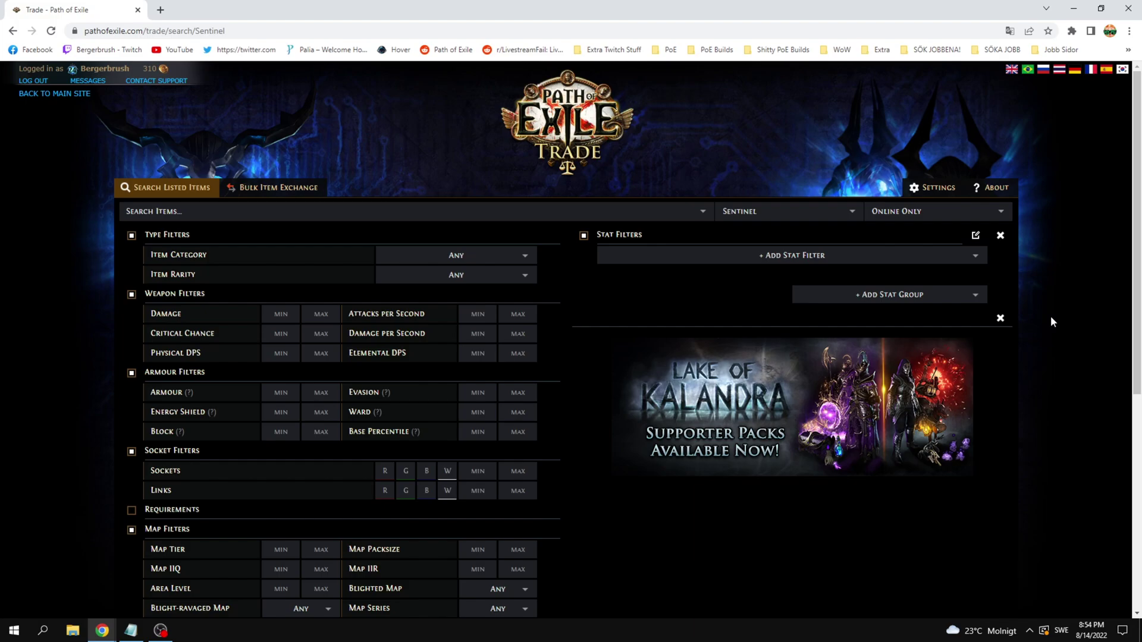
- Start an item-name search in the Search Items box to bring up belt suggestions
click(423, 213)
- Search for Belly of the Beast Full Wyrmscale listings
text(bel)
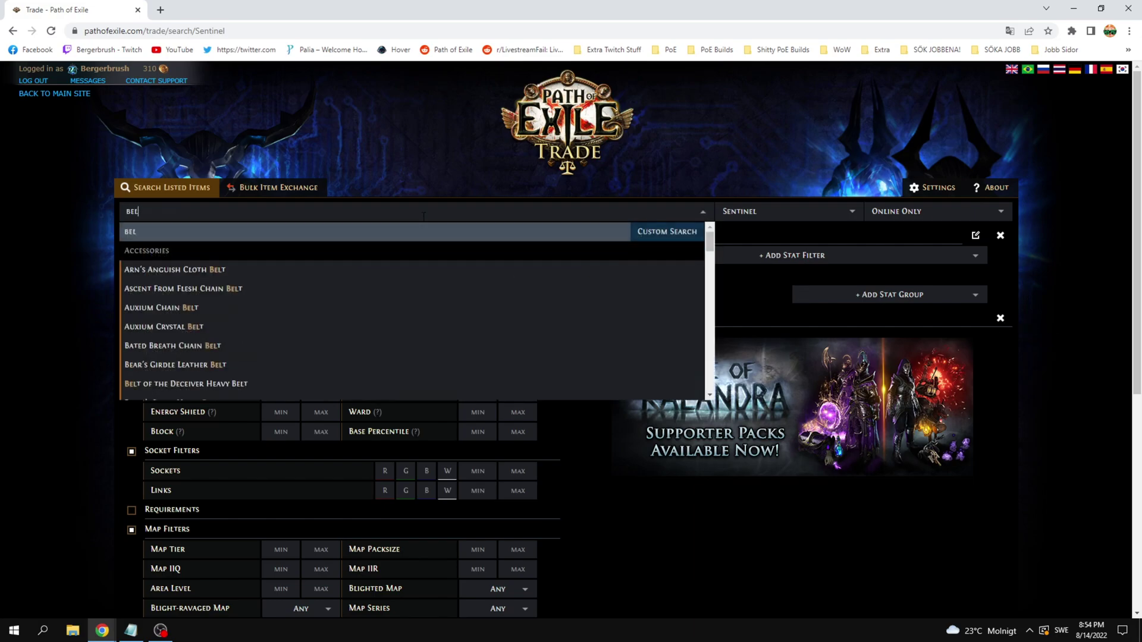
text(ly)
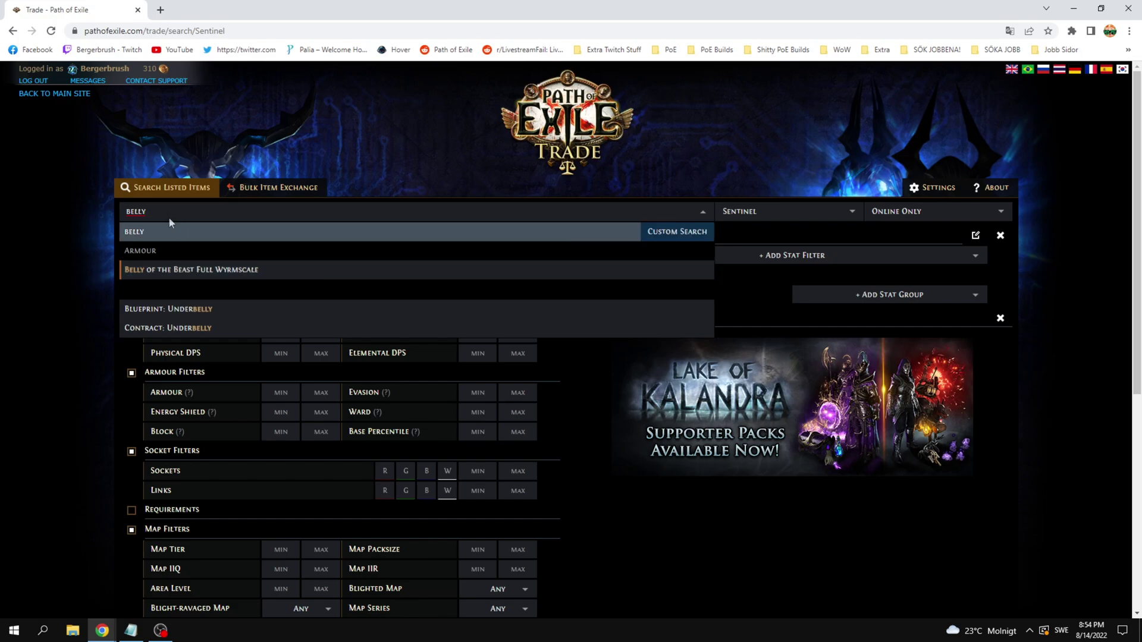
click(190, 269)
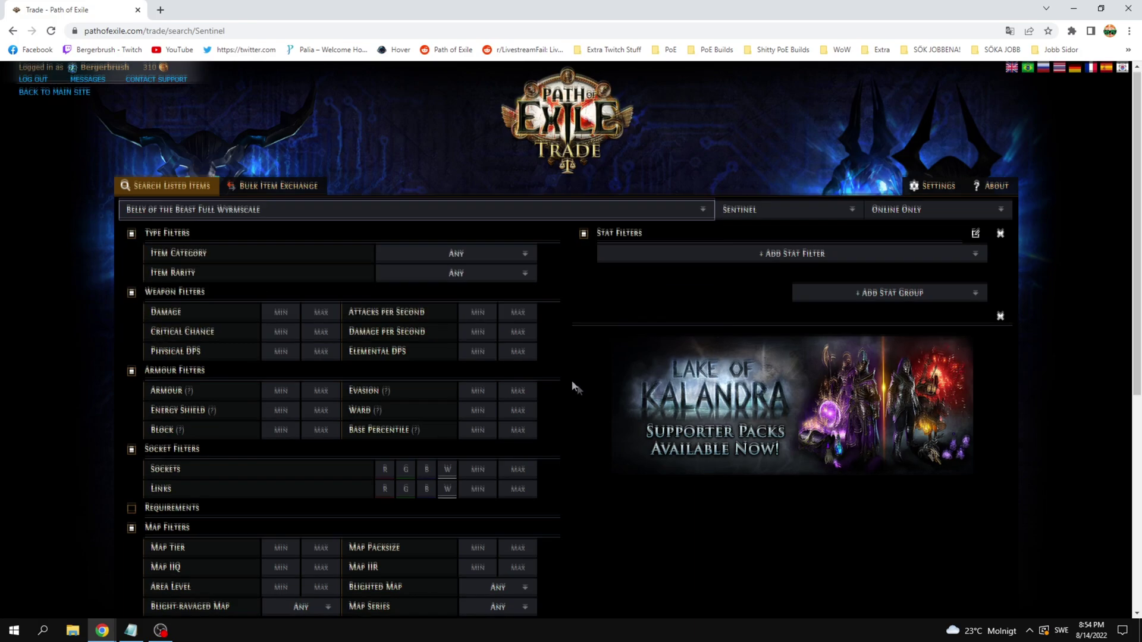
scroll(573, 387, down, 6)
click(595, 565)
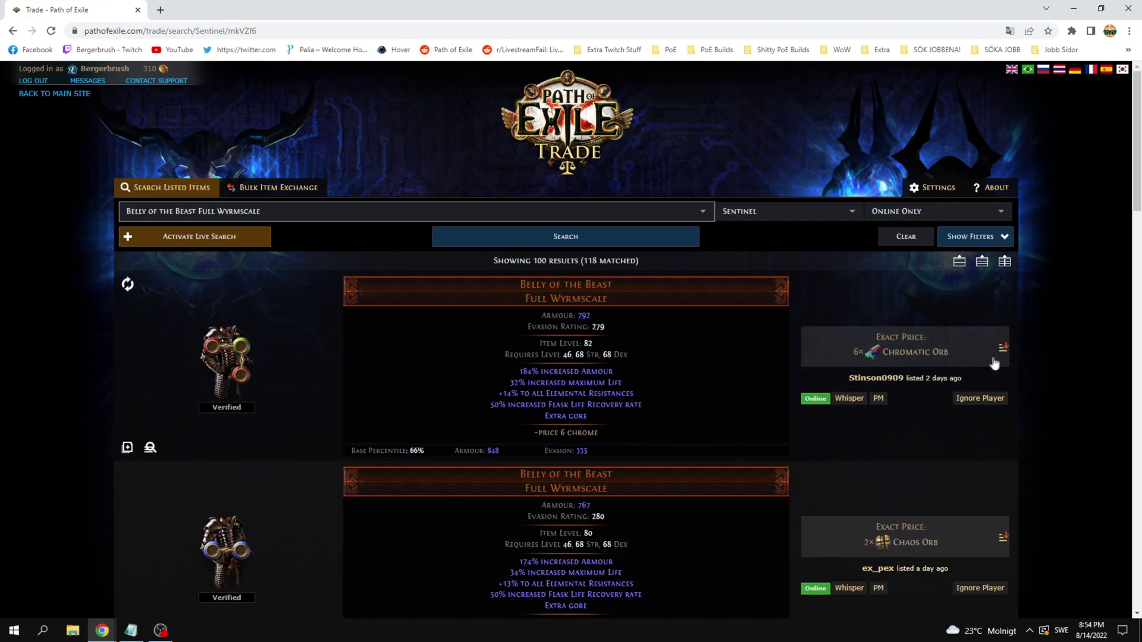
- Sort the results by highest maximum Life, then reload the page to clear the search
scroll(1101, 361, down, 2)
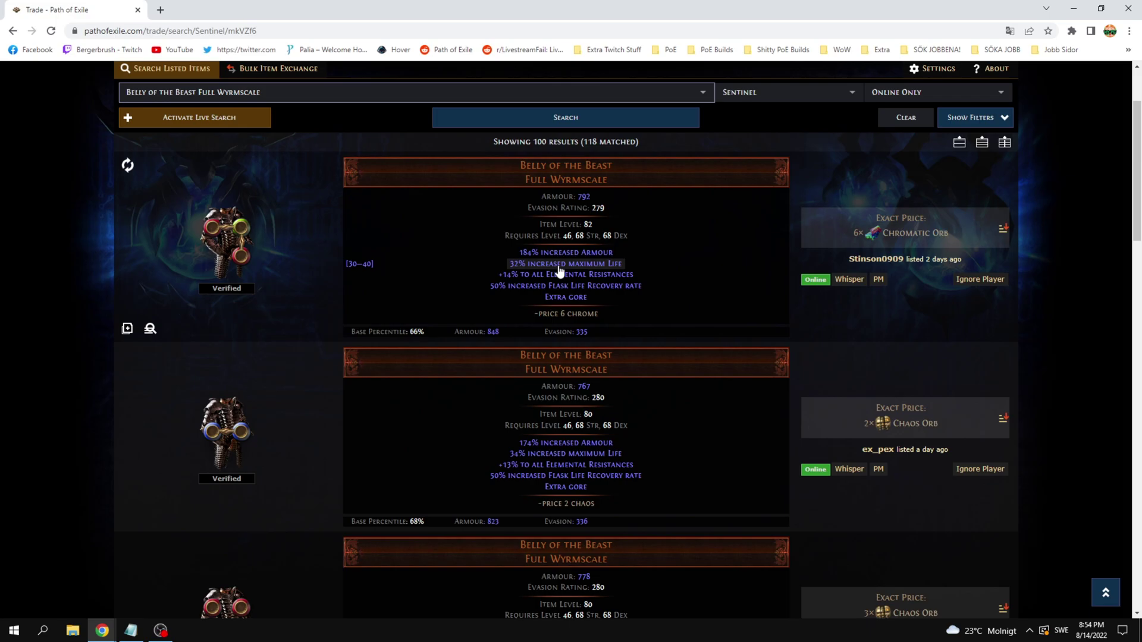
click(559, 265)
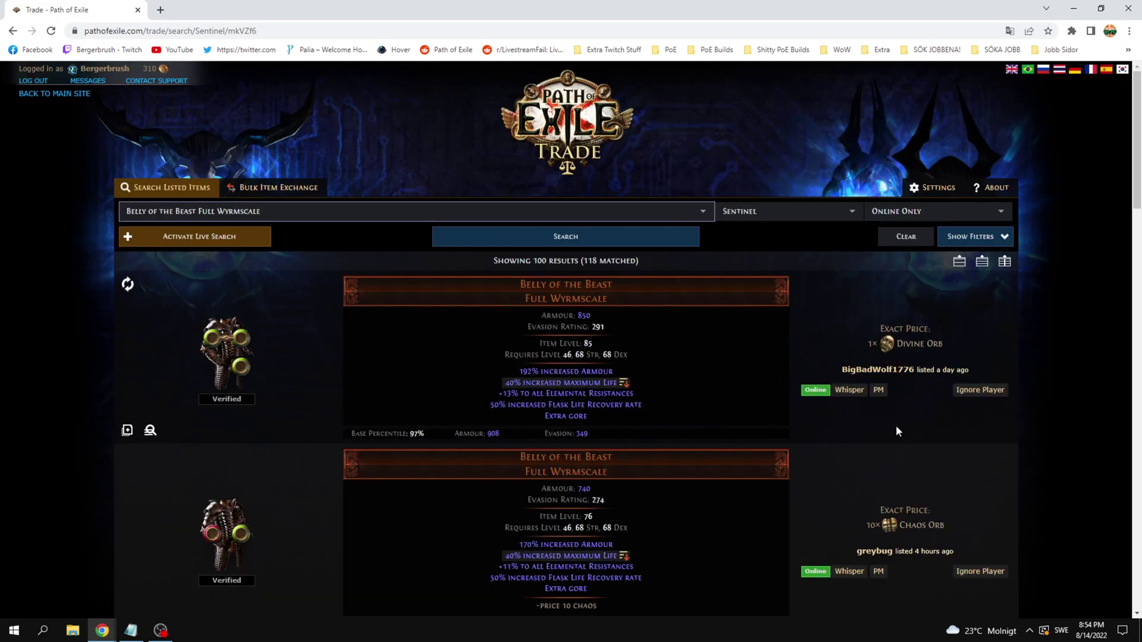
scroll(961, 460, down, 4)
scroll(821, 458, up, 4)
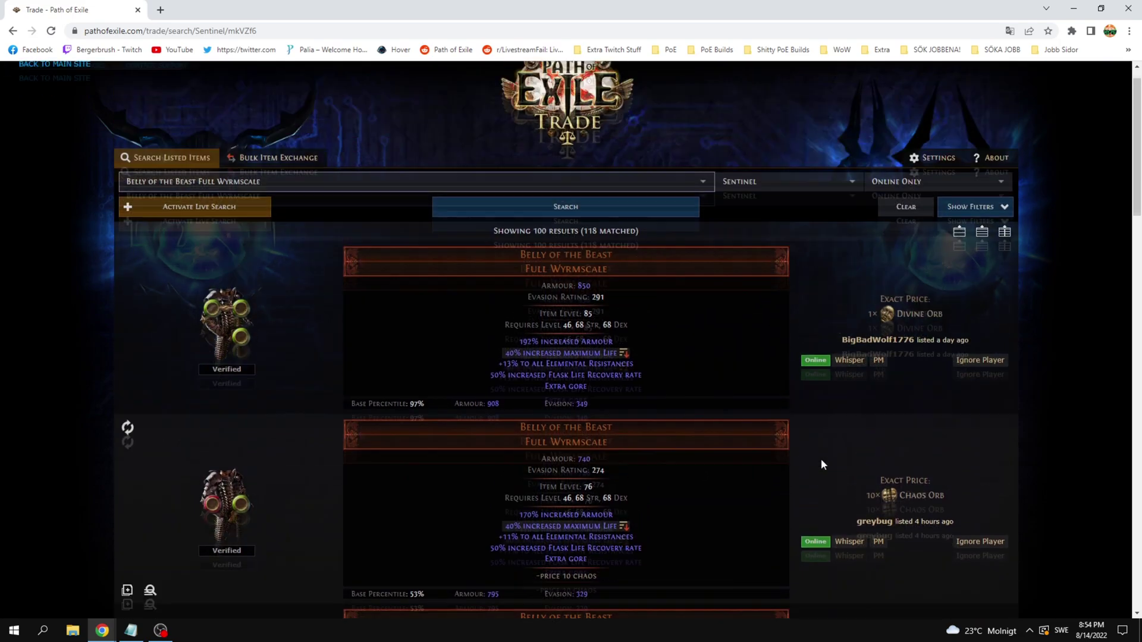
click(298, 214)
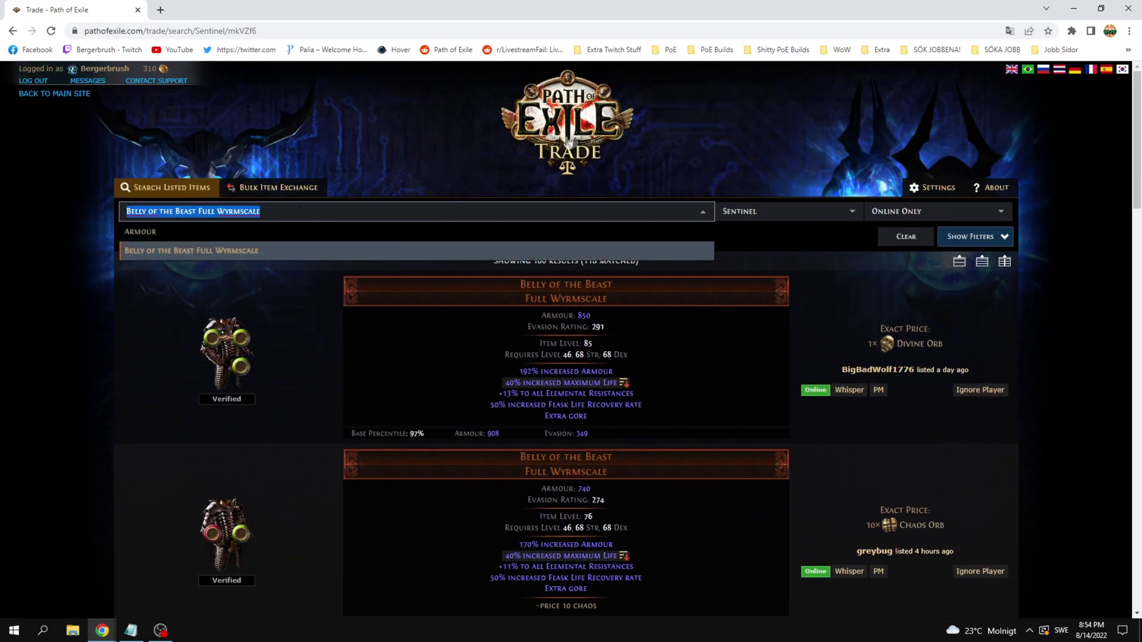
key(F5)
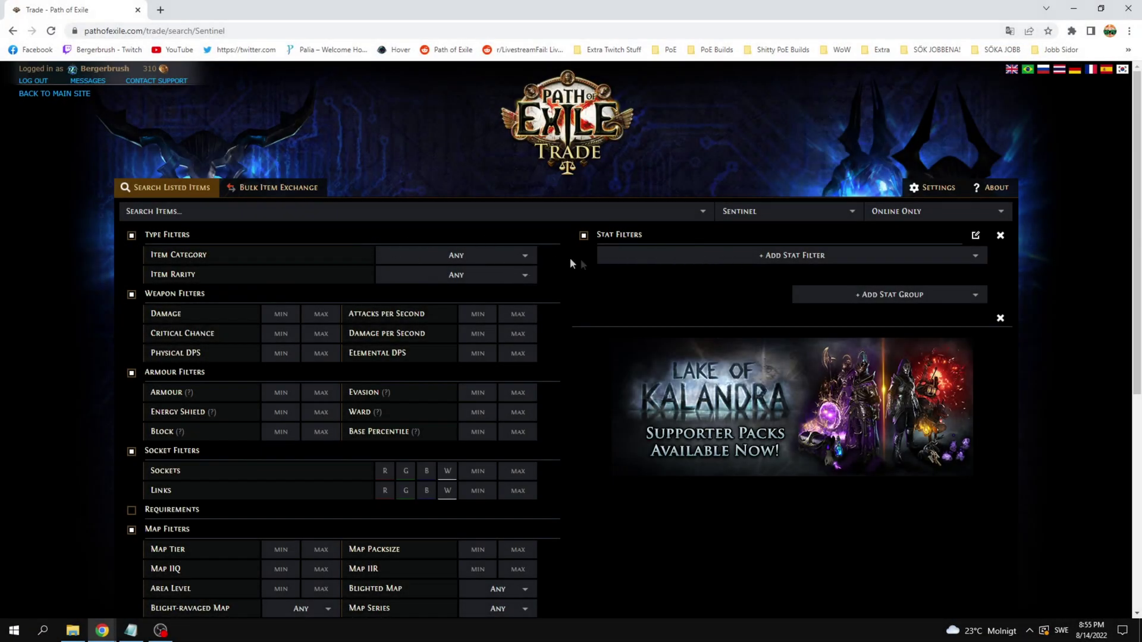
- Filter the fresh search to the Helmet item category using 'helm'
click(461, 261)
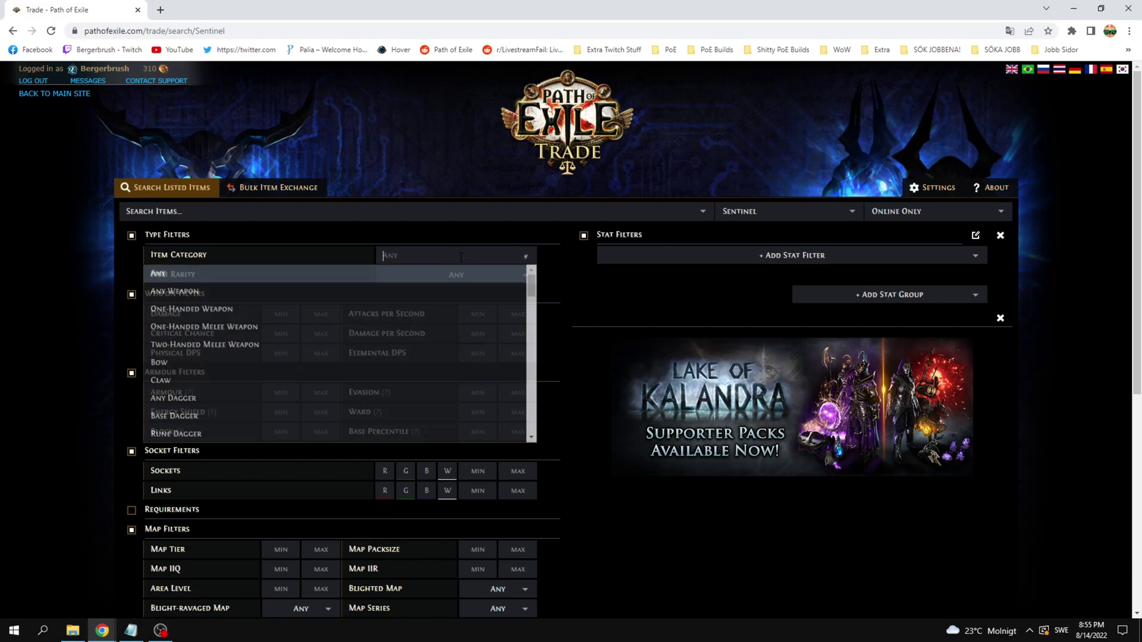
click(638, 309)
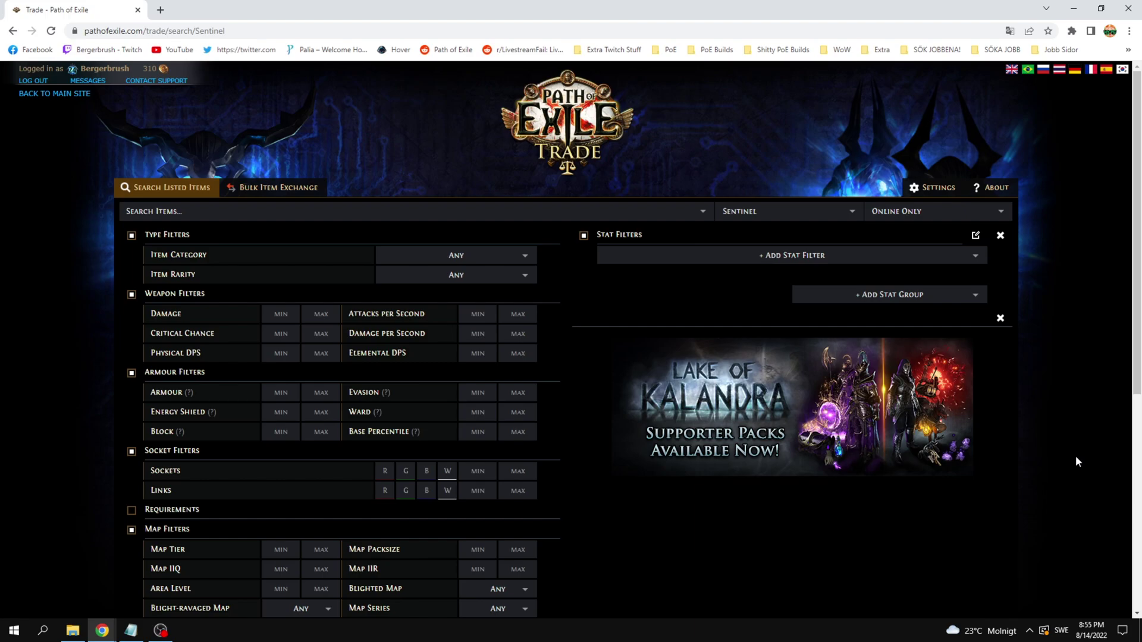
click(479, 255)
text(helmet)
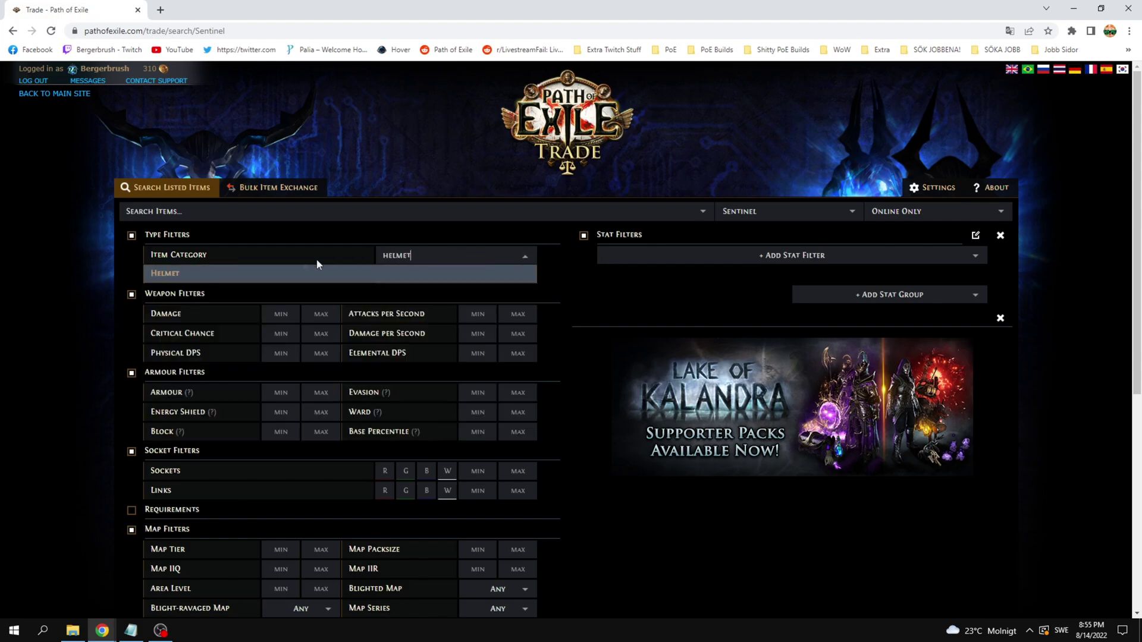
click(257, 275)
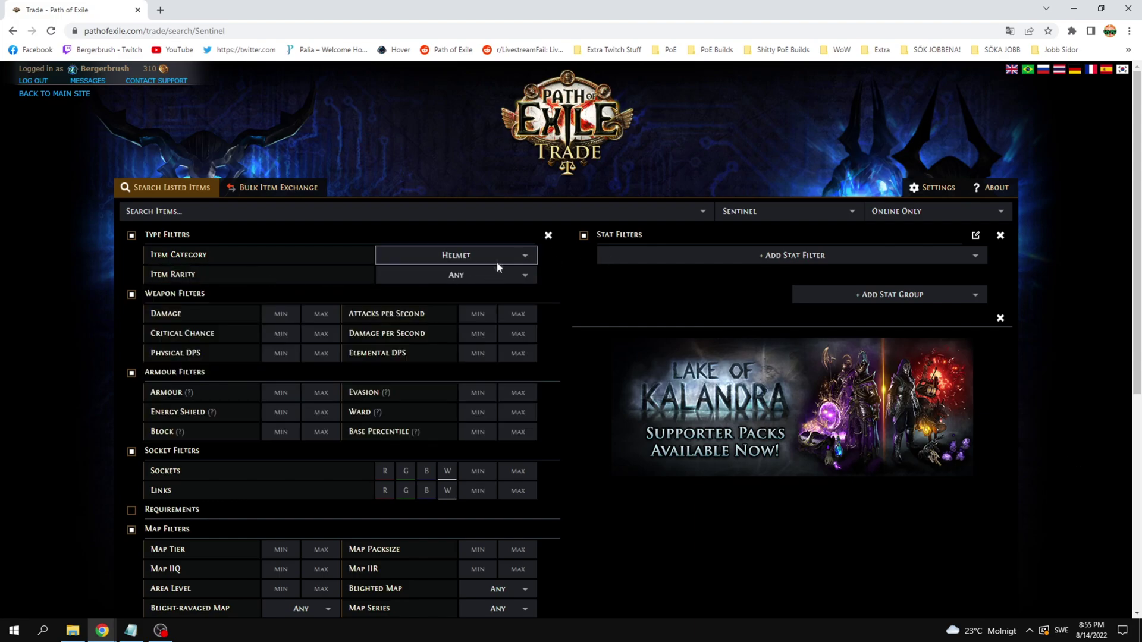
- Add total maximum Life and total Cold Resistance stat filters
click(777, 257)
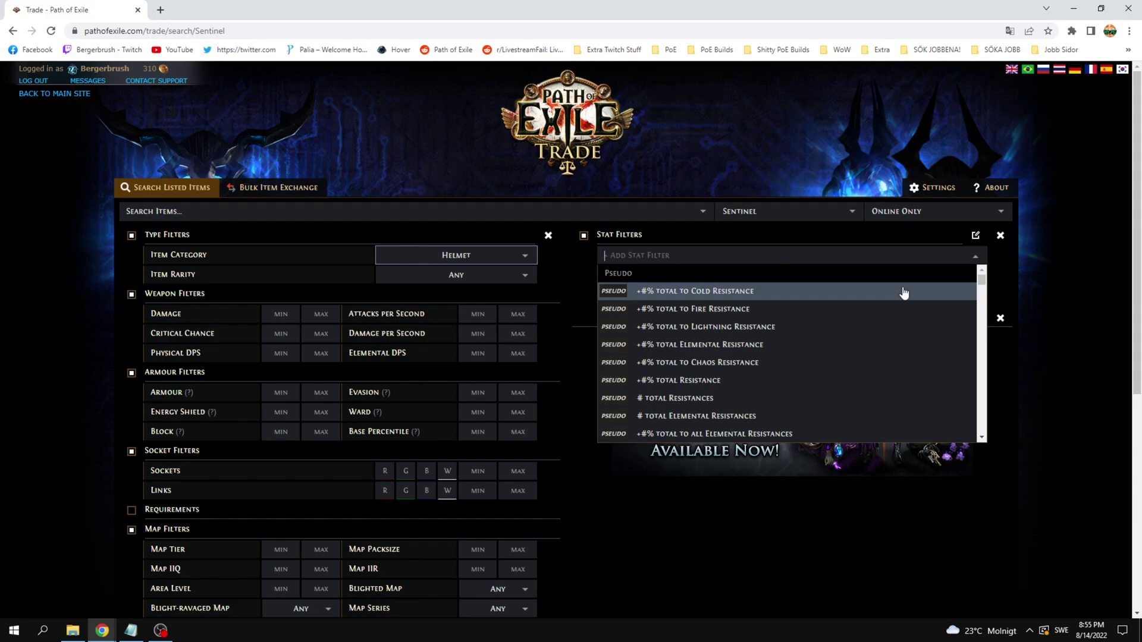
text(life)
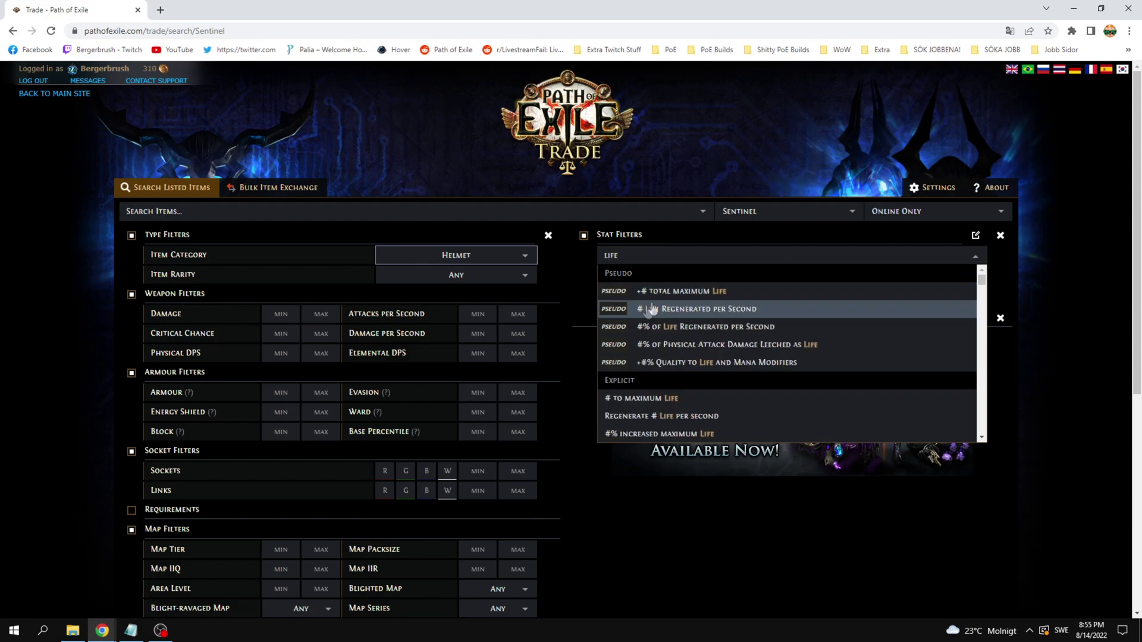
click(669, 293)
click(809, 276)
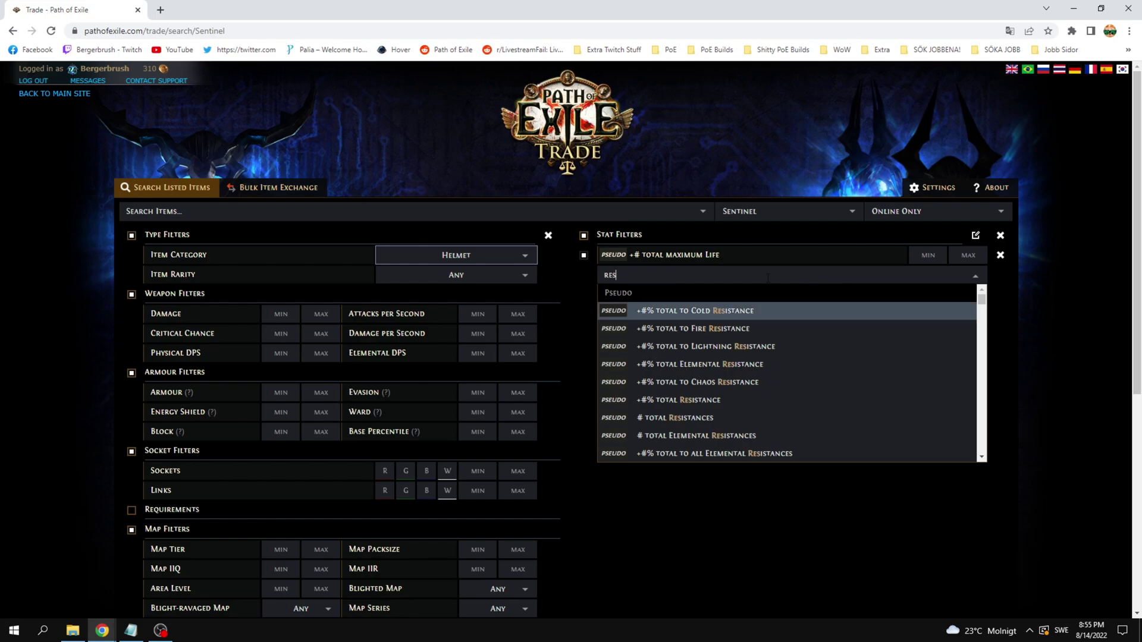
click(722, 311)
- Add total Fire and Lightning Resistance stat filters, then select the Life minimum field
click(765, 296)
text(res)
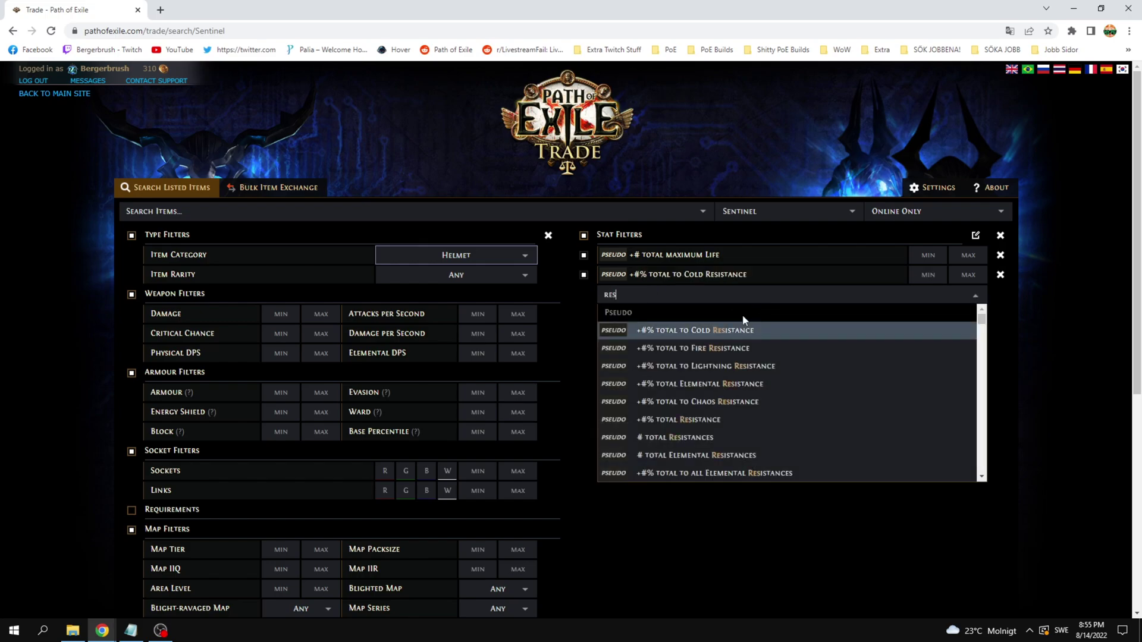
click(719, 349)
click(732, 314)
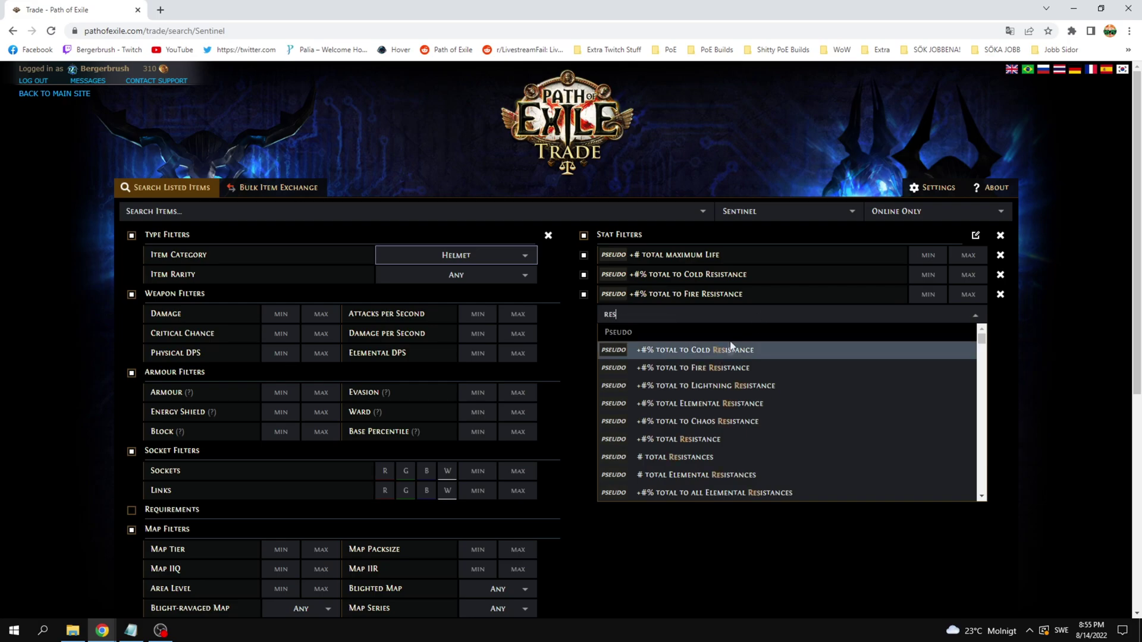
click(710, 385)
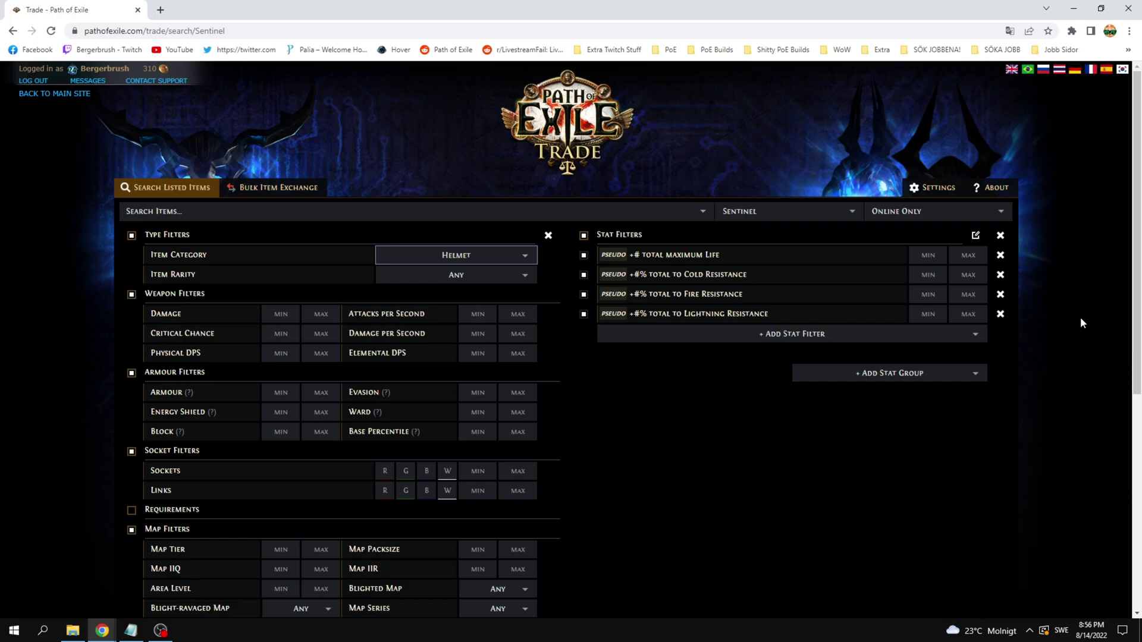
click(942, 258)
- Require at least 70 total Life and 25 each of Cold, Fire and Lightning Resistance
text(70)
click(1090, 357)
click(939, 277)
text(25)
click(935, 297)
text(25)
click(931, 315)
text(25)
click(1058, 397)
- Set a minimum Evasion value for the helmet search
click(495, 391)
text(400)
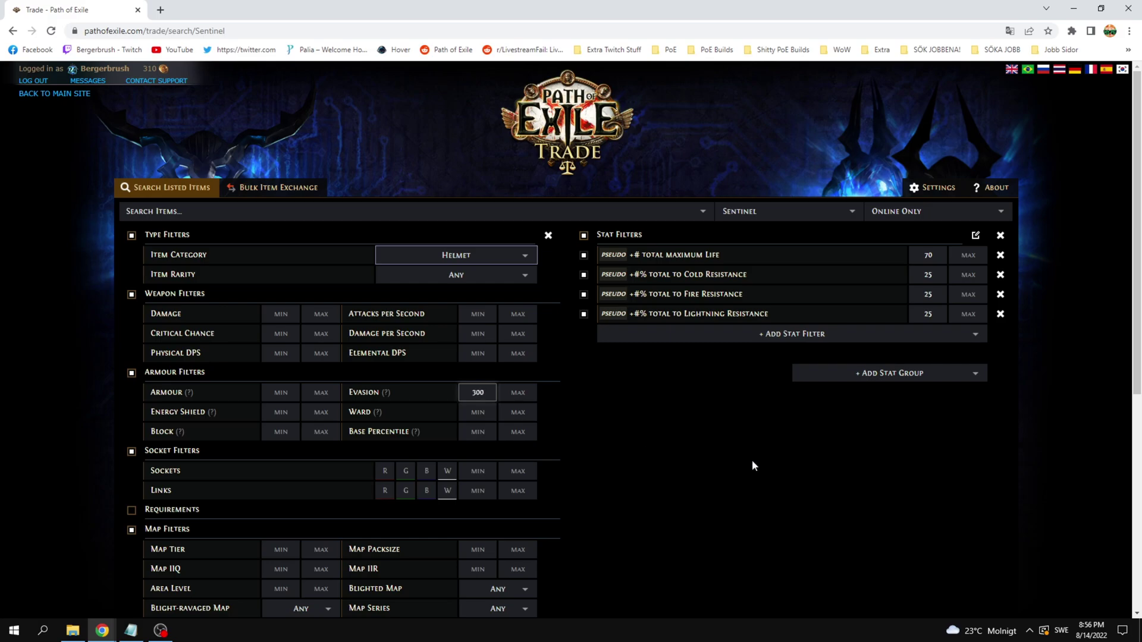
scroll(664, 511, down, 6)
- Run the filtered helmet search and copy a whisper message for a listed helmet's seller
click(620, 565)
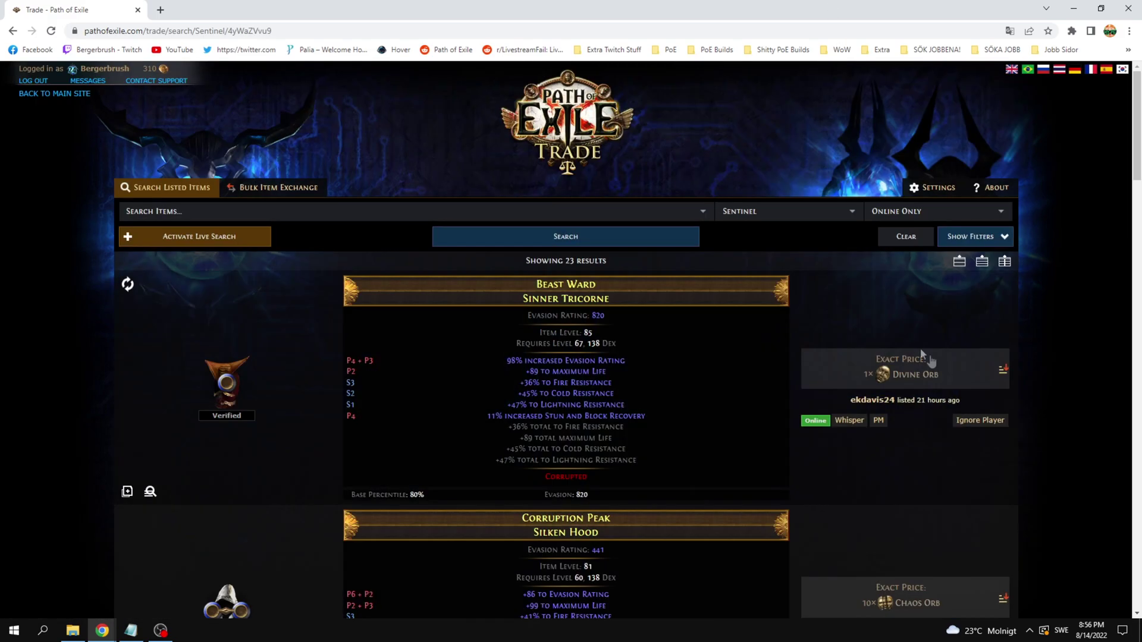
scroll(1071, 426, down, 8)
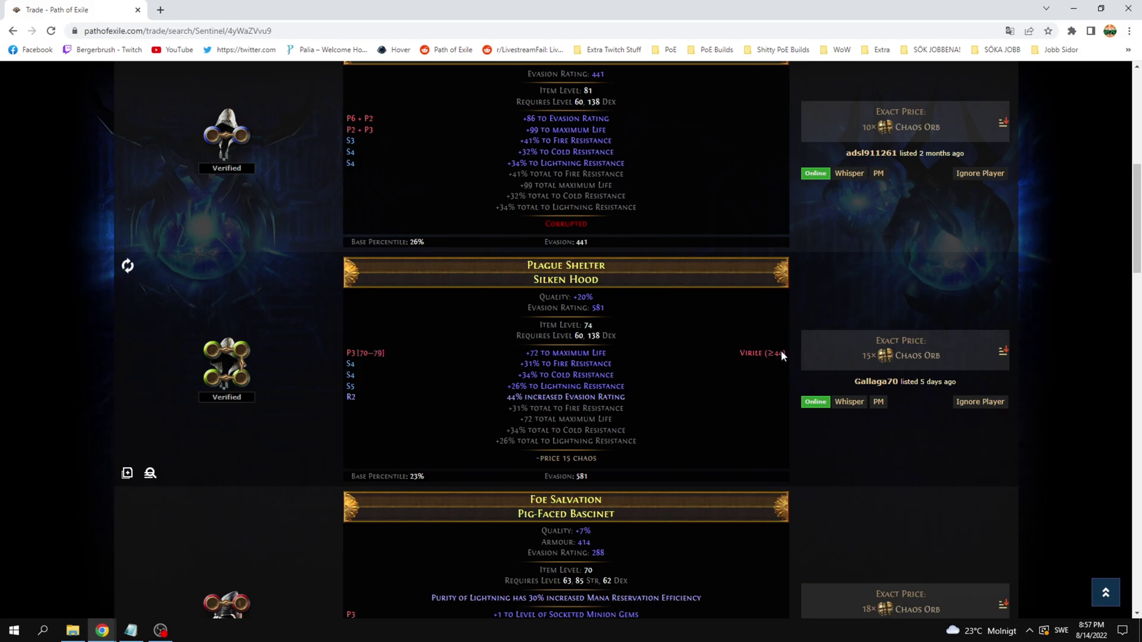
click(850, 402)
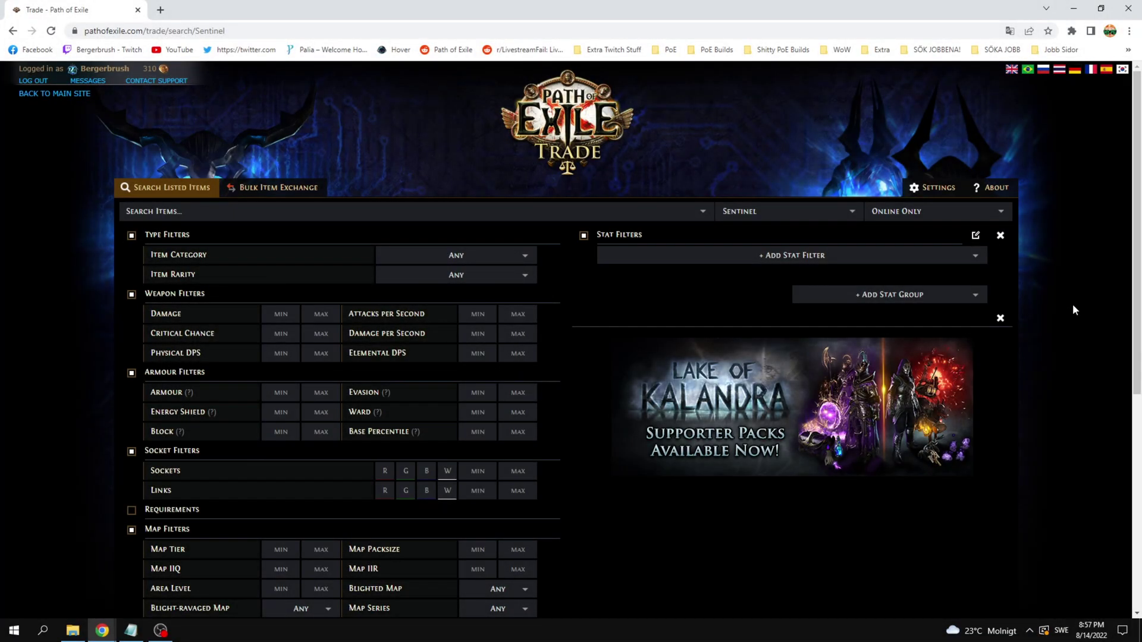
- Set the category to Amulet and add total maximum life and fire resistance filters
click(457, 255)
text(amulet)
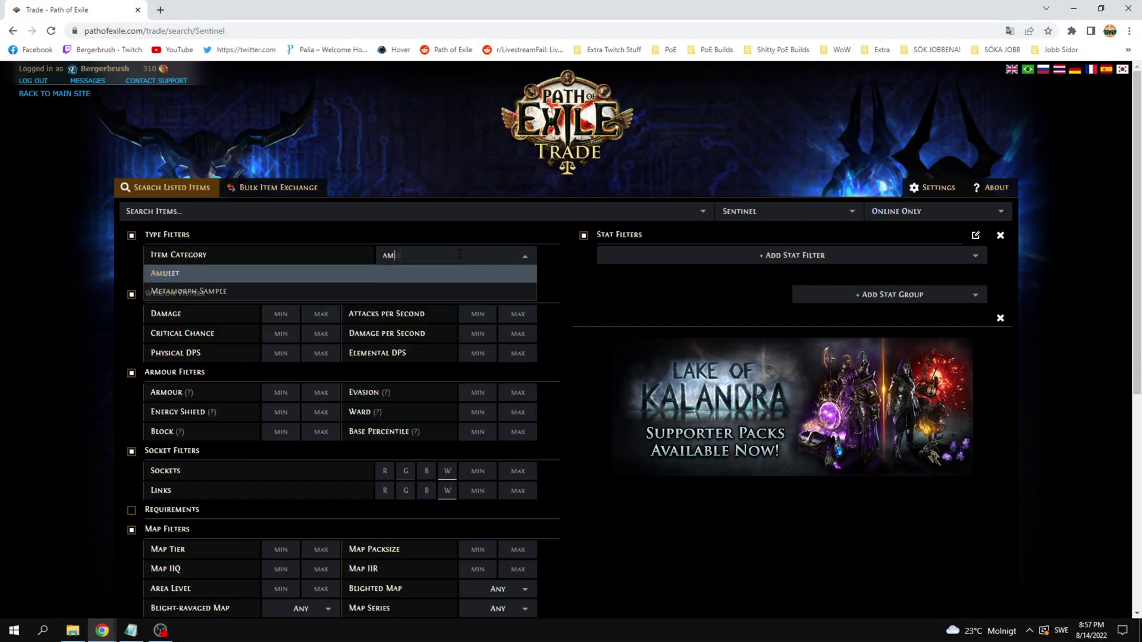
click(429, 275)
click(694, 255)
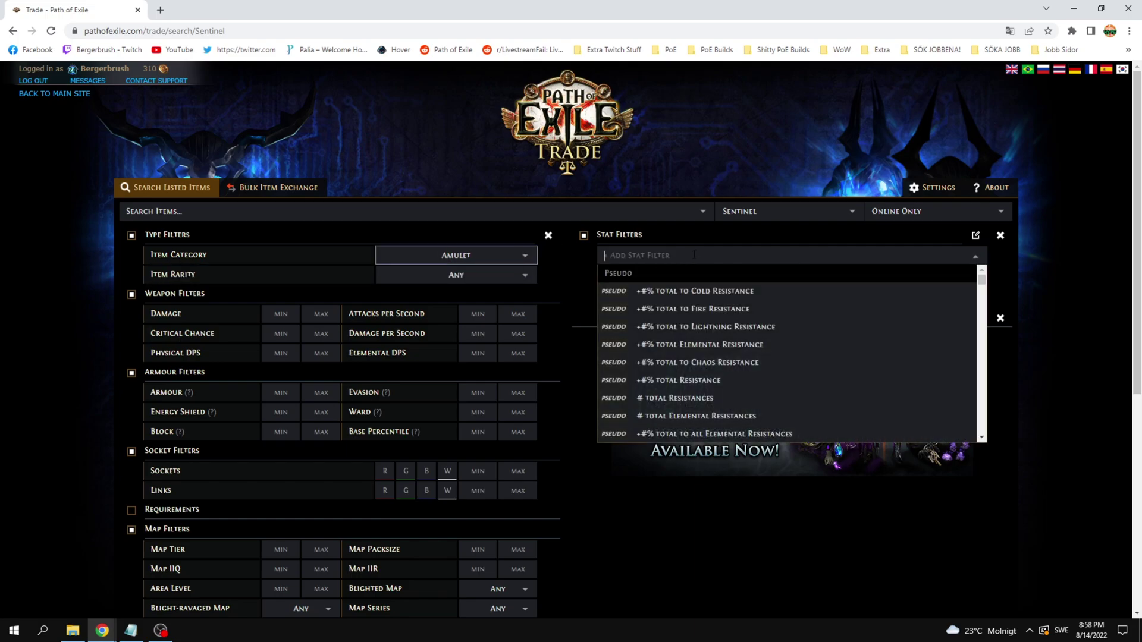
text(life)
click(697, 291)
click(730, 277)
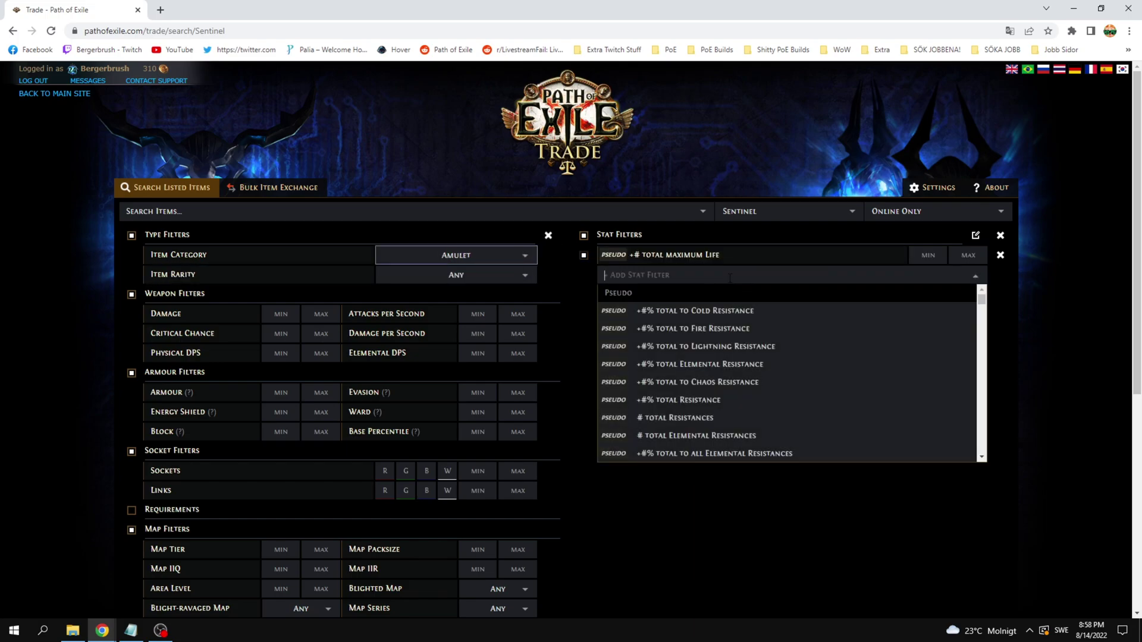
click(732, 329)
- Set minimums of 40 fire resistance and 60 total maximum life
click(931, 276)
text(40)
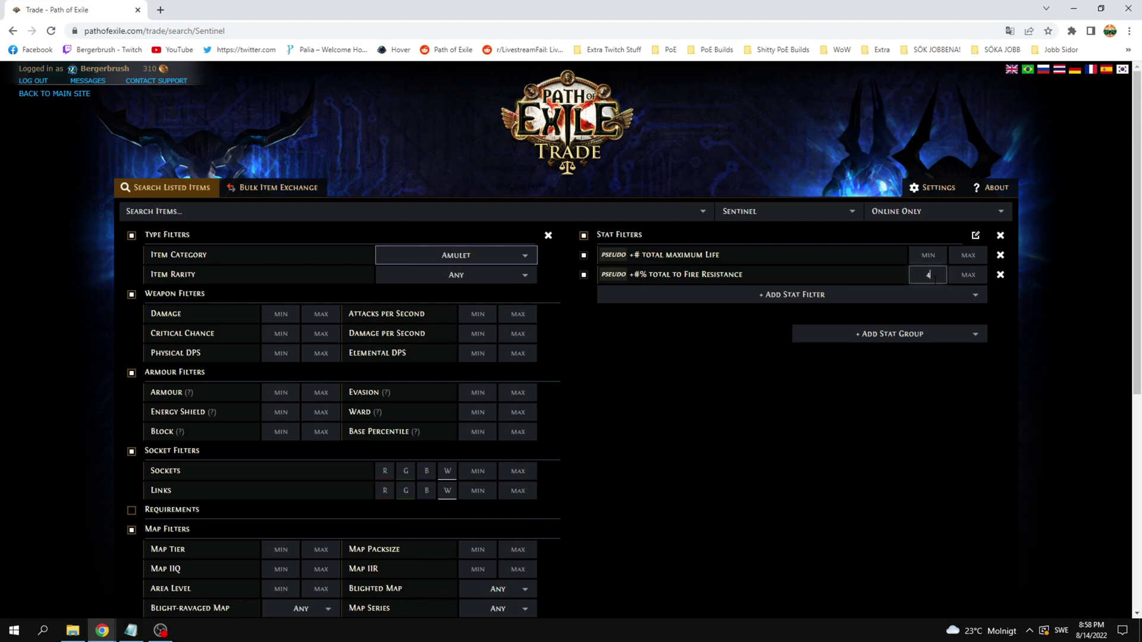
click(933, 256)
text(60)
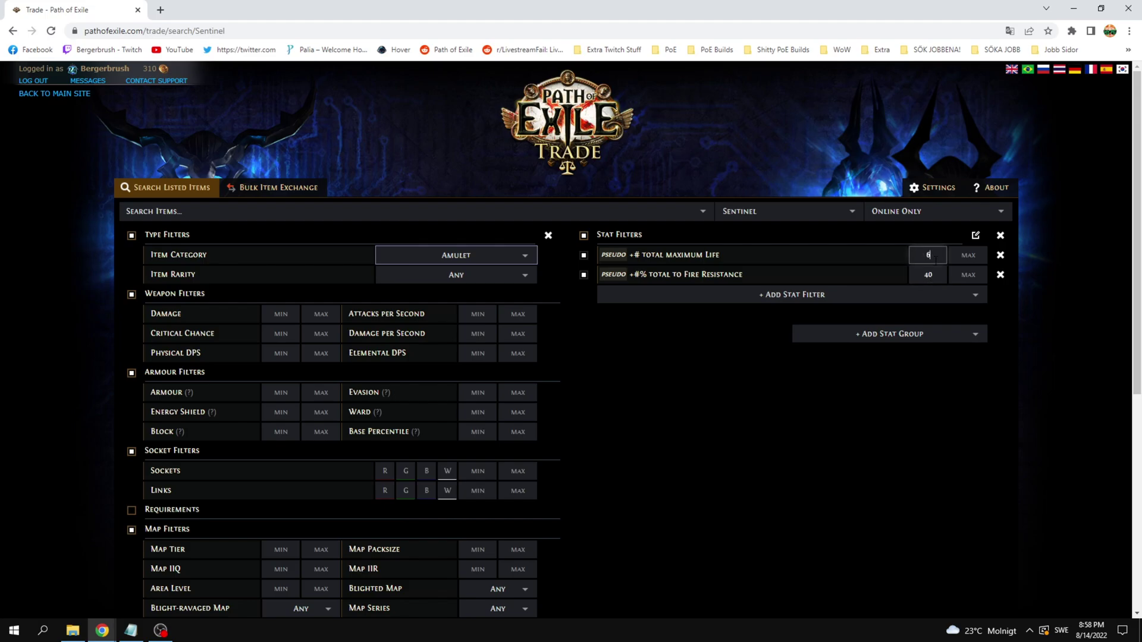
click(1056, 325)
- Add a Global Critical Strike Multiplier stat filter
click(764, 295)
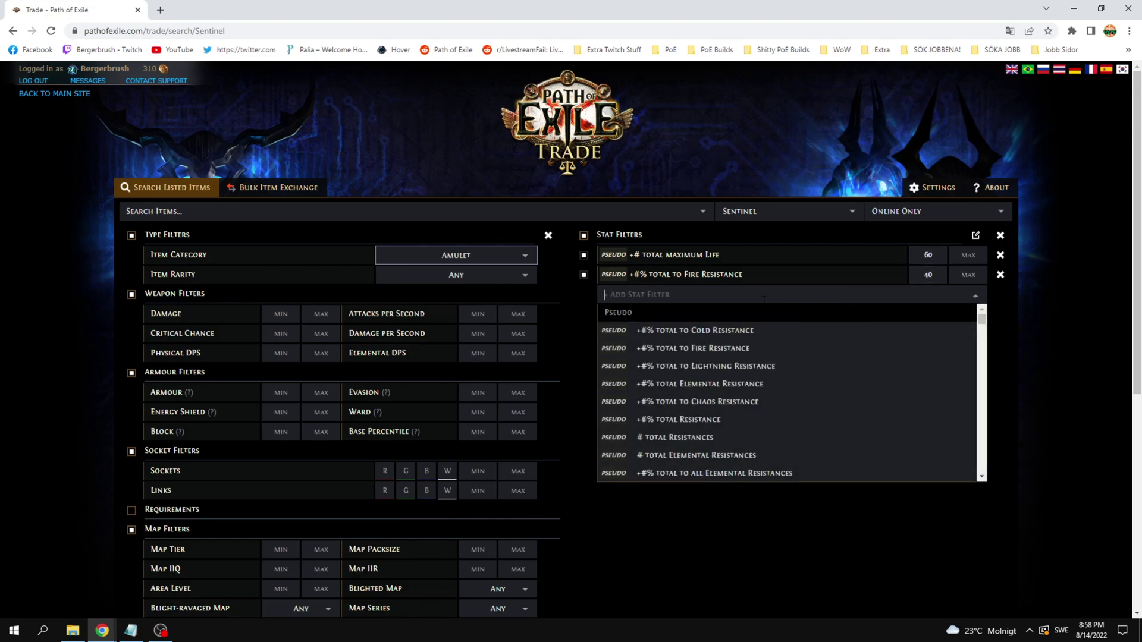
text(crit)
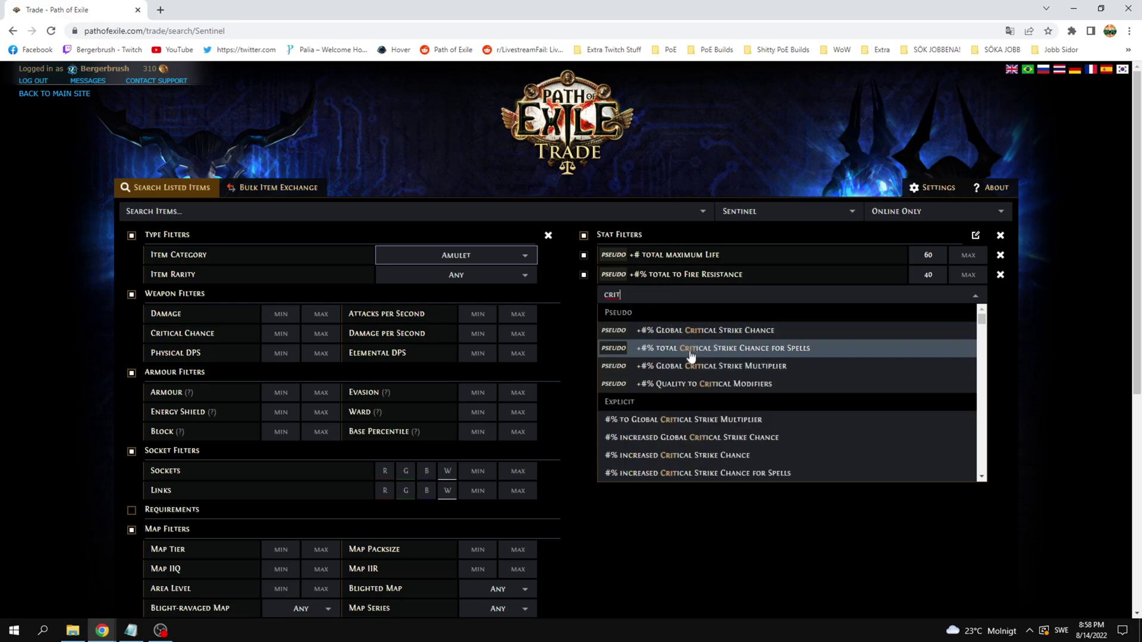
click(684, 367)
scroll(1053, 386, down, 6)
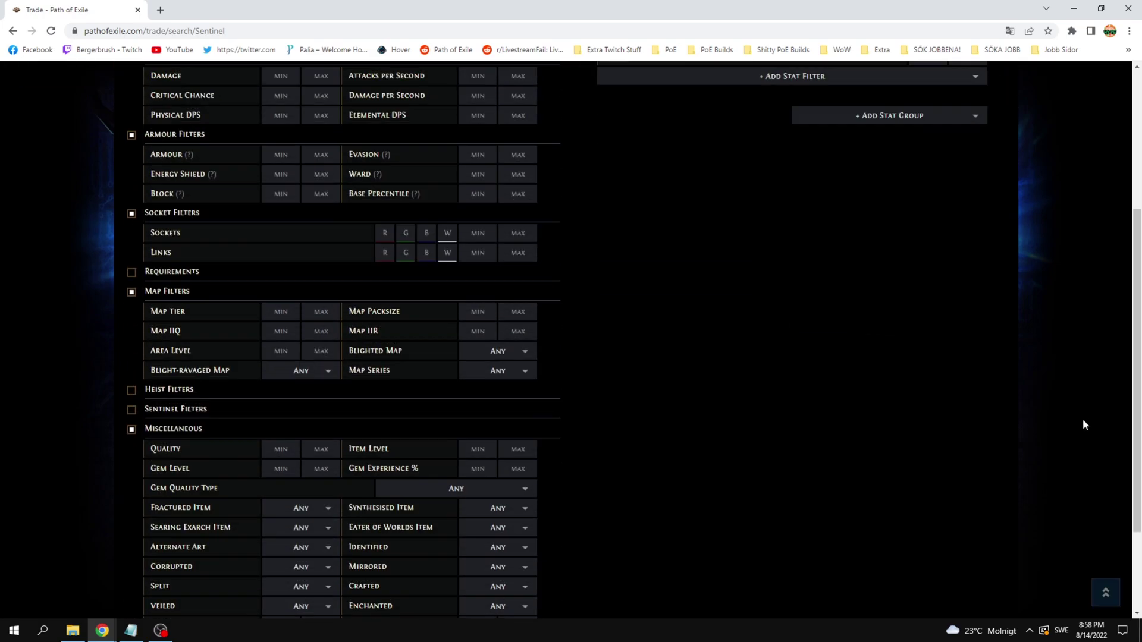
scroll(984, 437, up, 5)
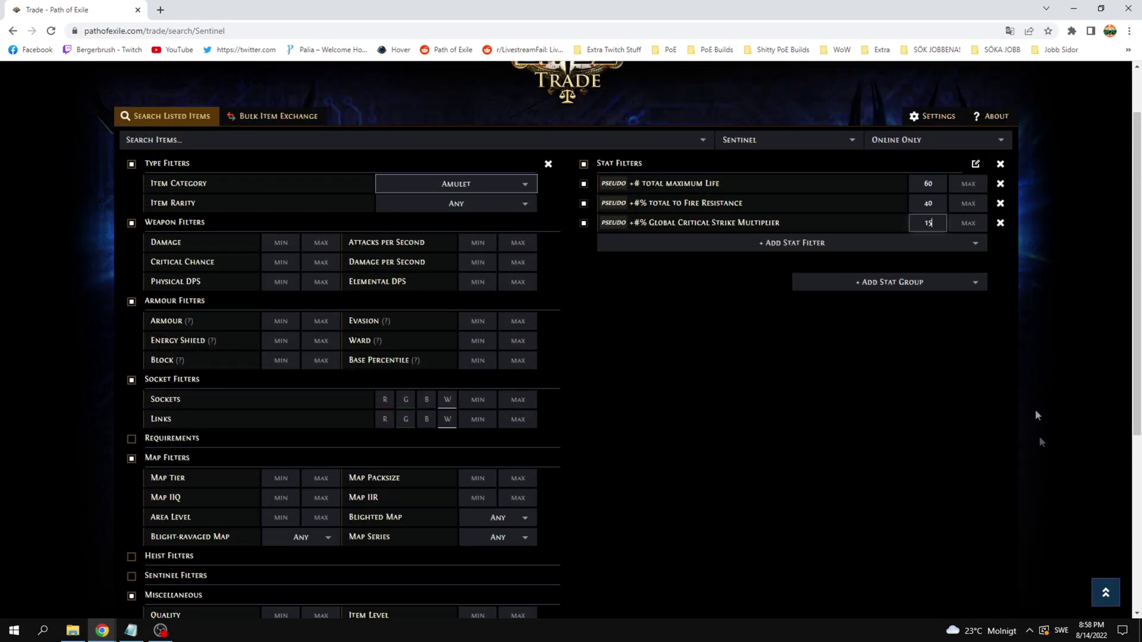
scroll(869, 464, down, 5)
- Run the amulet search, review the results, and return to a blank search form
click(679, 566)
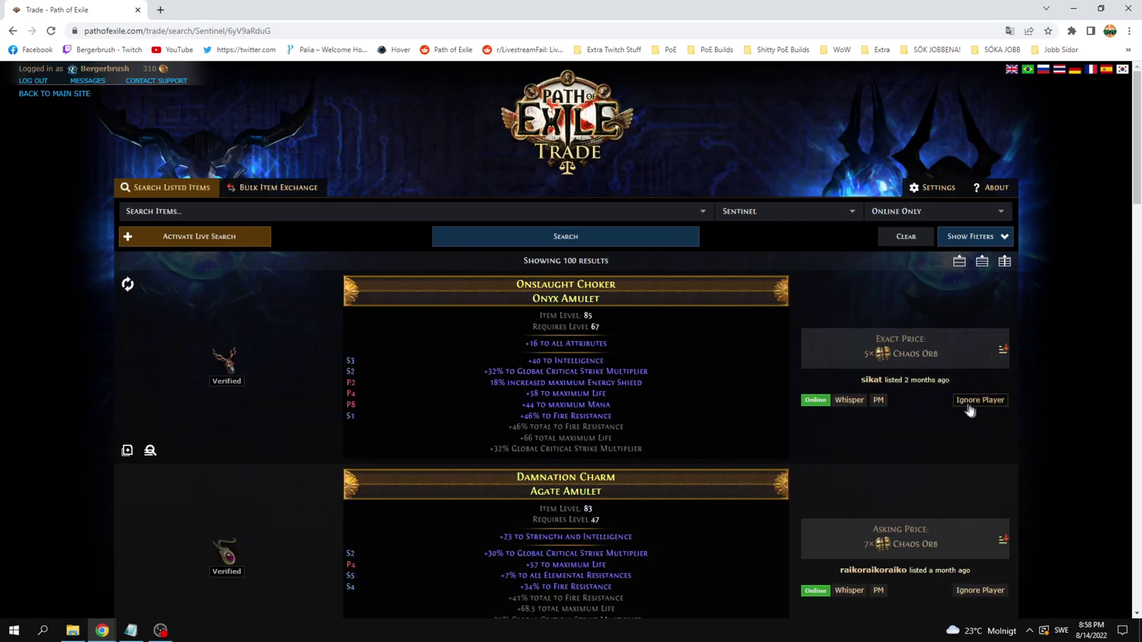
scroll(1074, 445, down, 1)
mouse_move(591, 341)
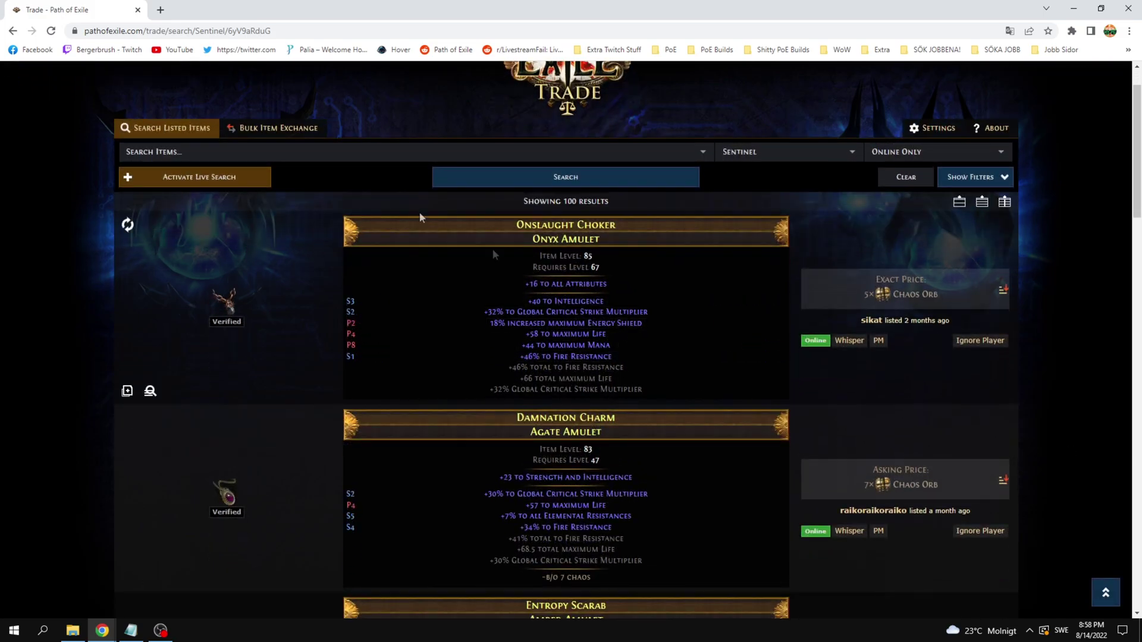
scroll(491, 255, up, 1)
click(580, 139)
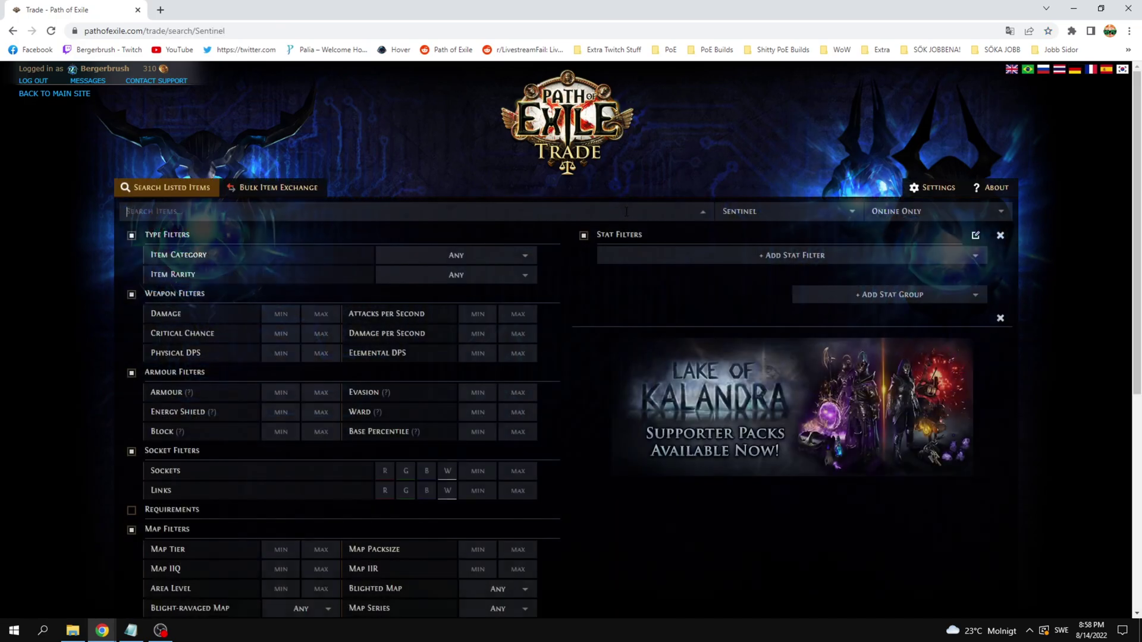
- Set the item category to One-Handed Axe
click(480, 257)
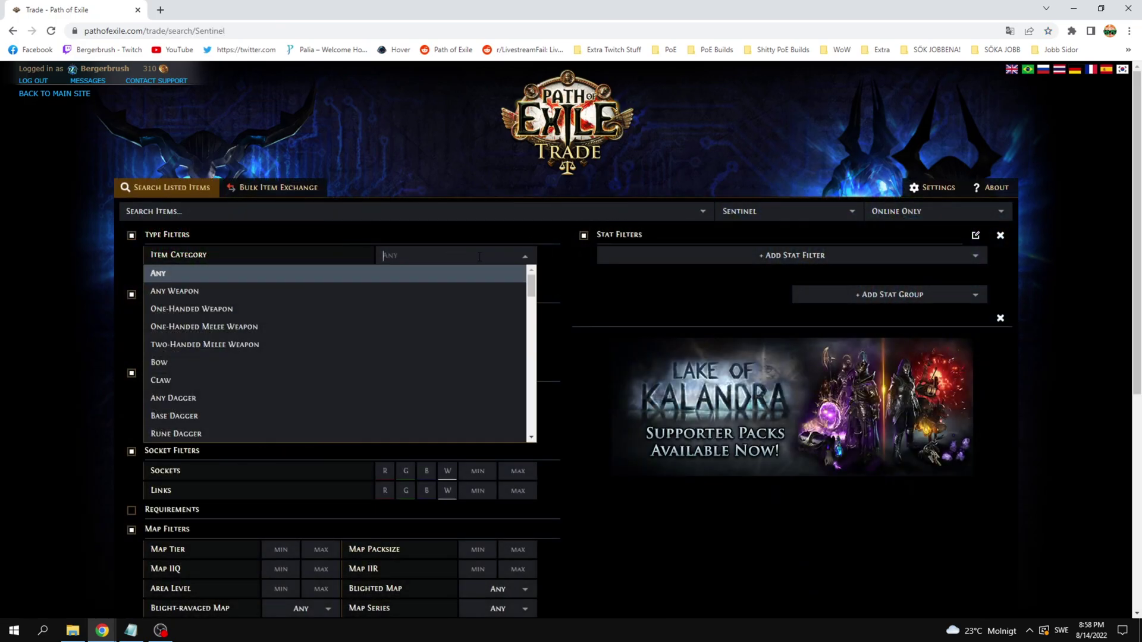
text(one)
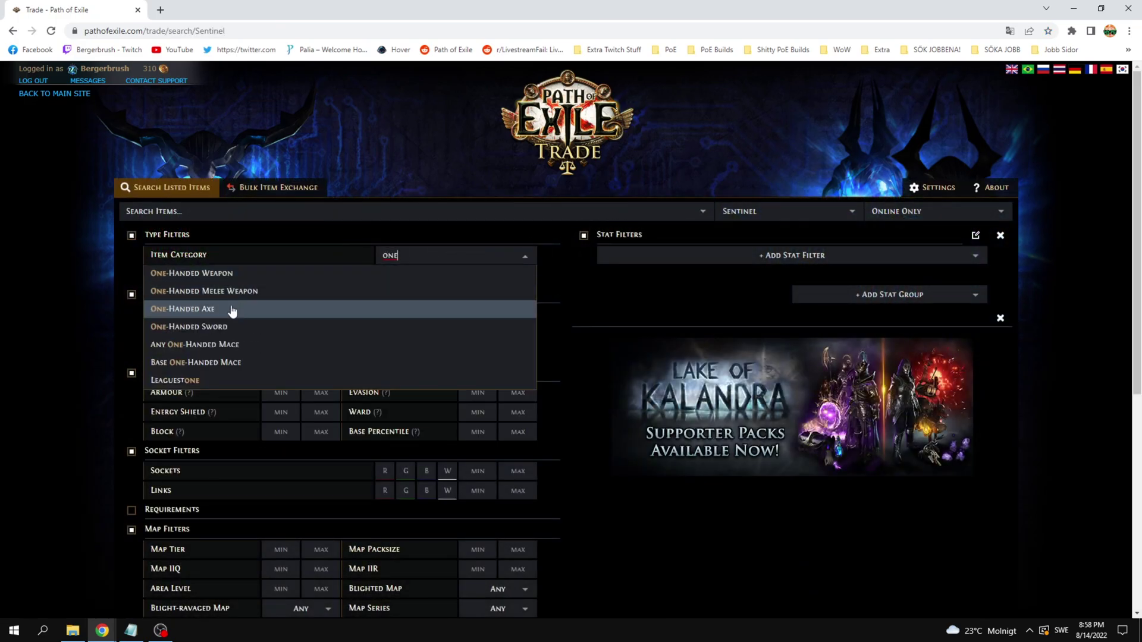
click(260, 309)
- Add Global Crit Chance, total Attack Speed and total Physical Damage filters, then remove the crit filter
click(706, 259)
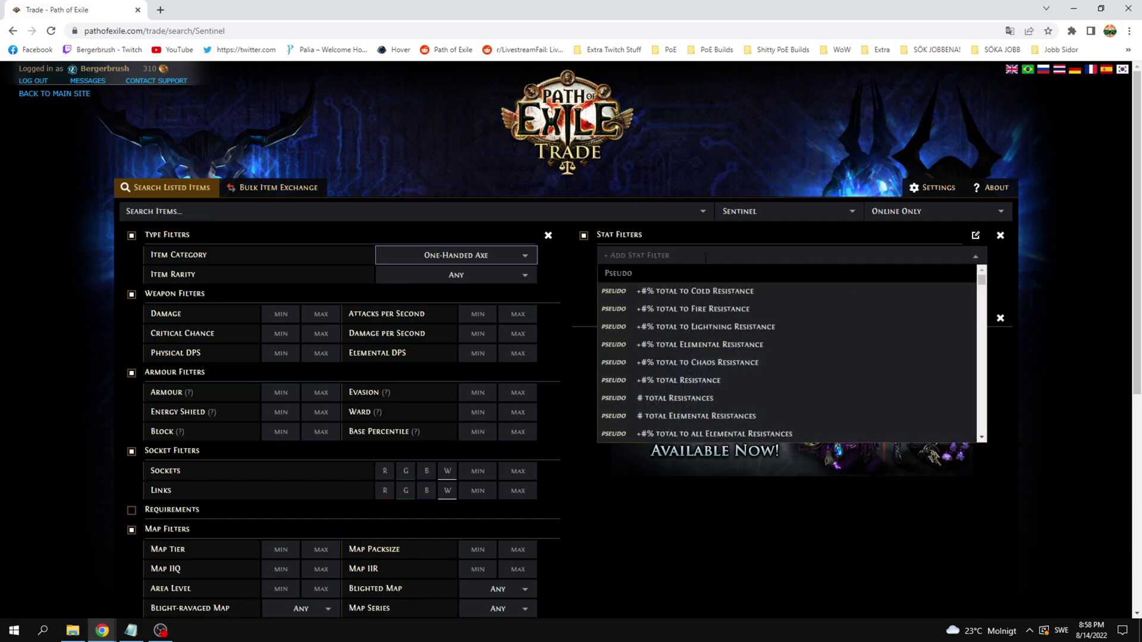
text(crit)
click(702, 290)
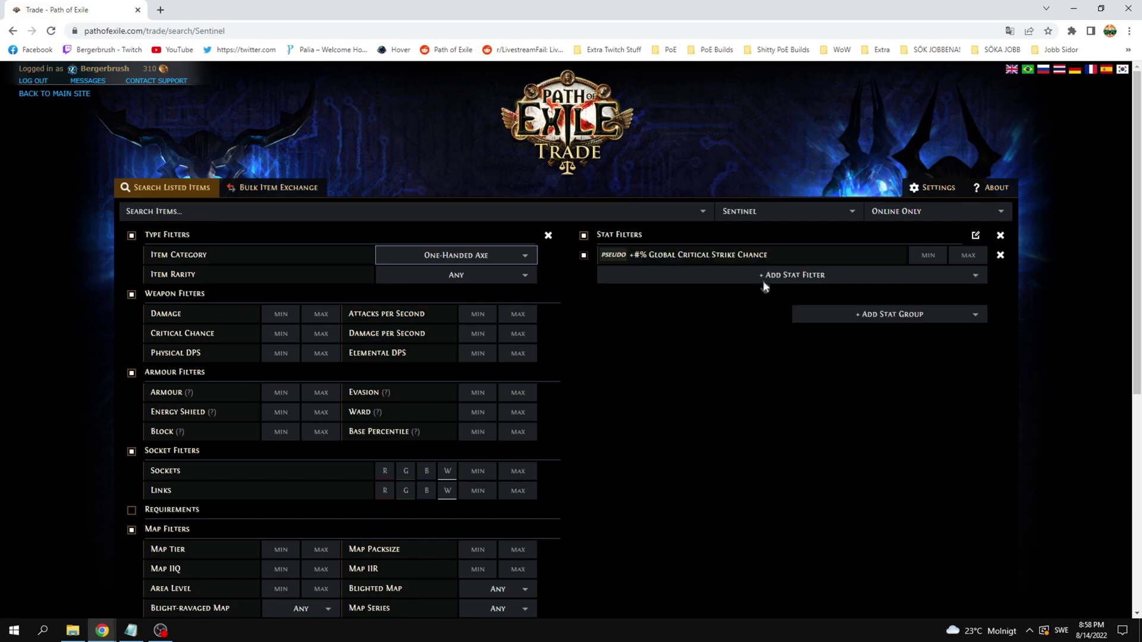
click(765, 281)
text(attack sp)
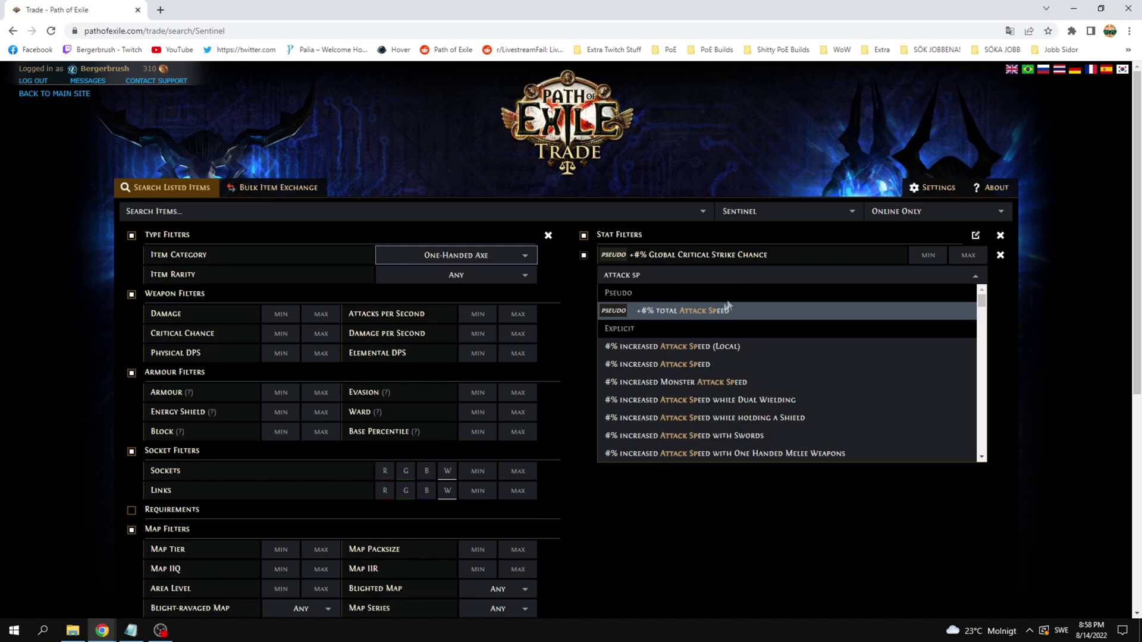
click(728, 309)
click(755, 295)
text(physical)
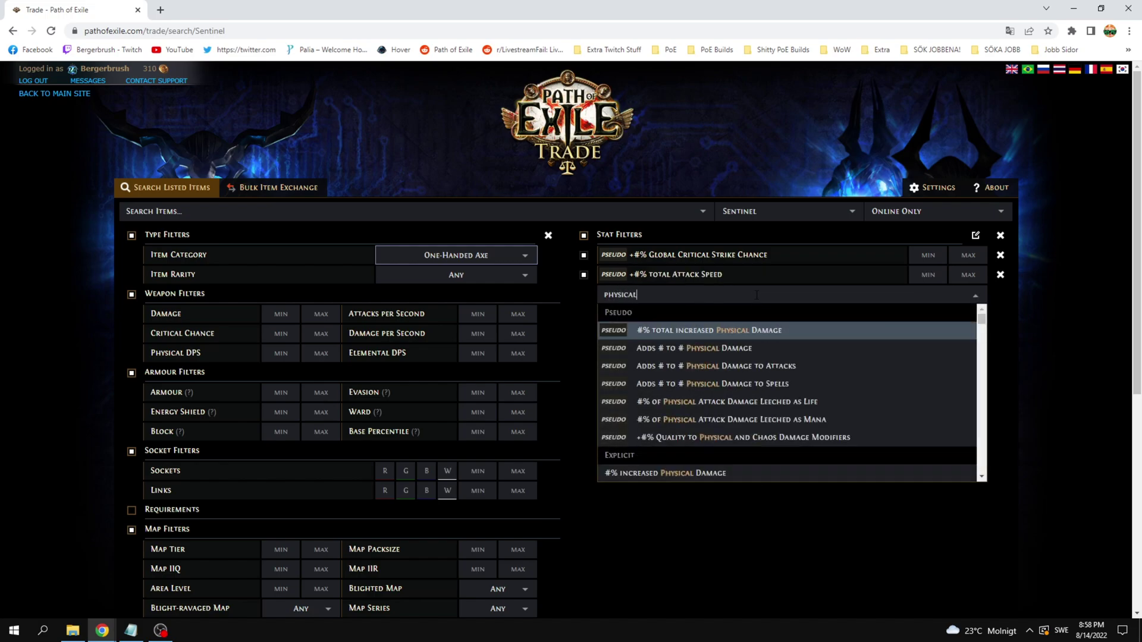
click(717, 331)
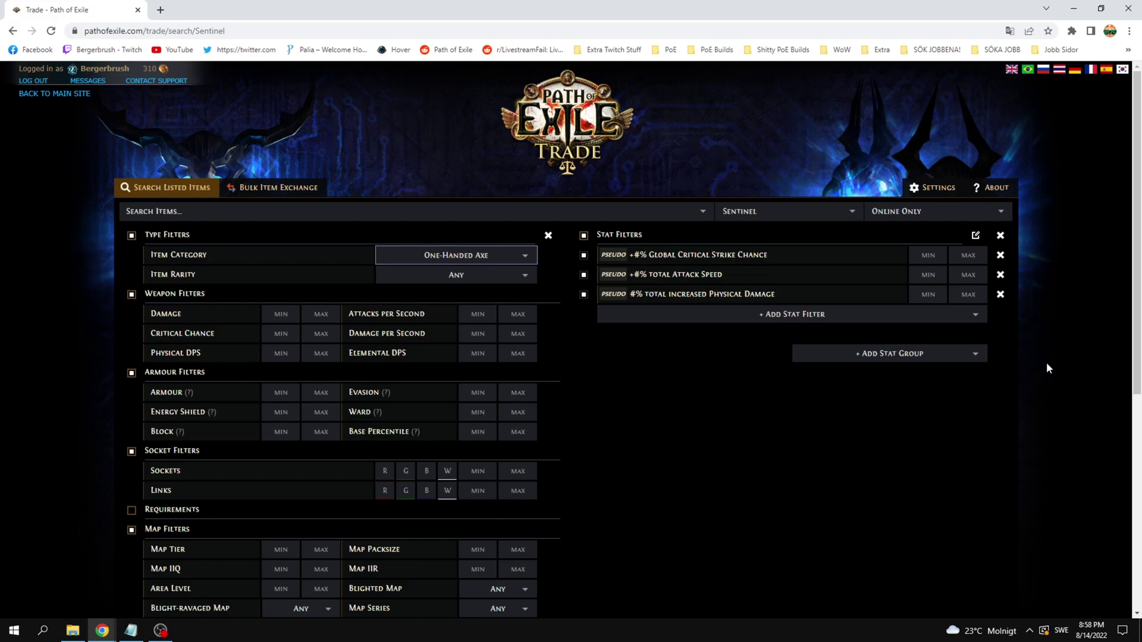
click(1000, 255)
- Clear remaining stat filters and search axes with 1.7 attacks/sec, 7 crit chance, 400 physical DPS
click(1000, 255)
click(1000, 255)
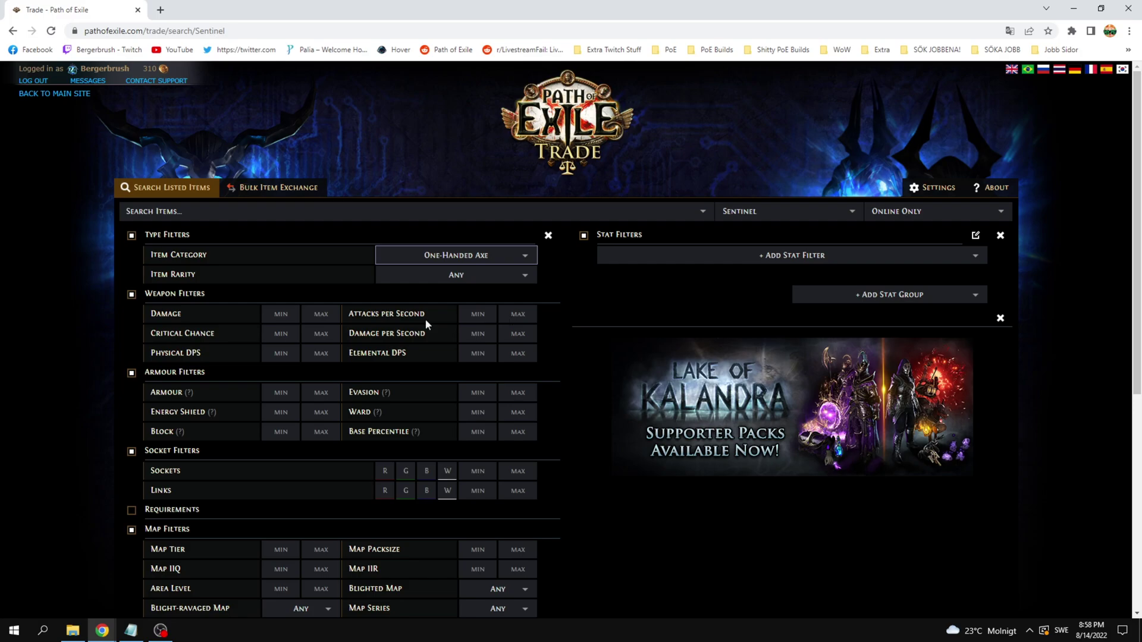
click(281, 334)
click(478, 314)
text(1.7)
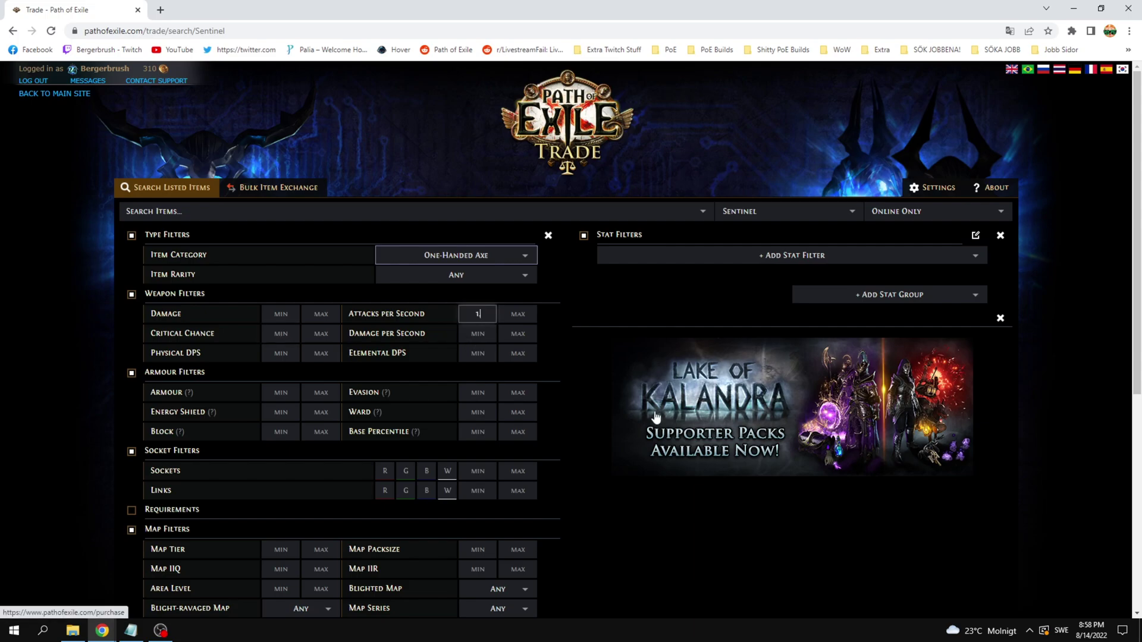
click(290, 339)
text(7)
click(282, 355)
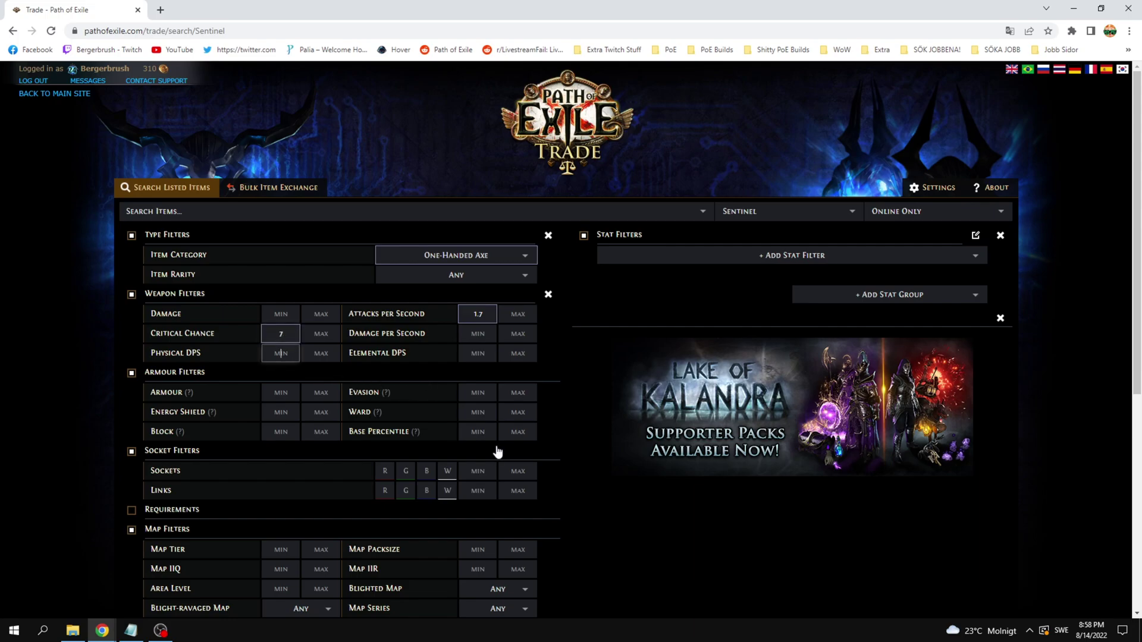
text(400)
scroll(498, 452, down, 6)
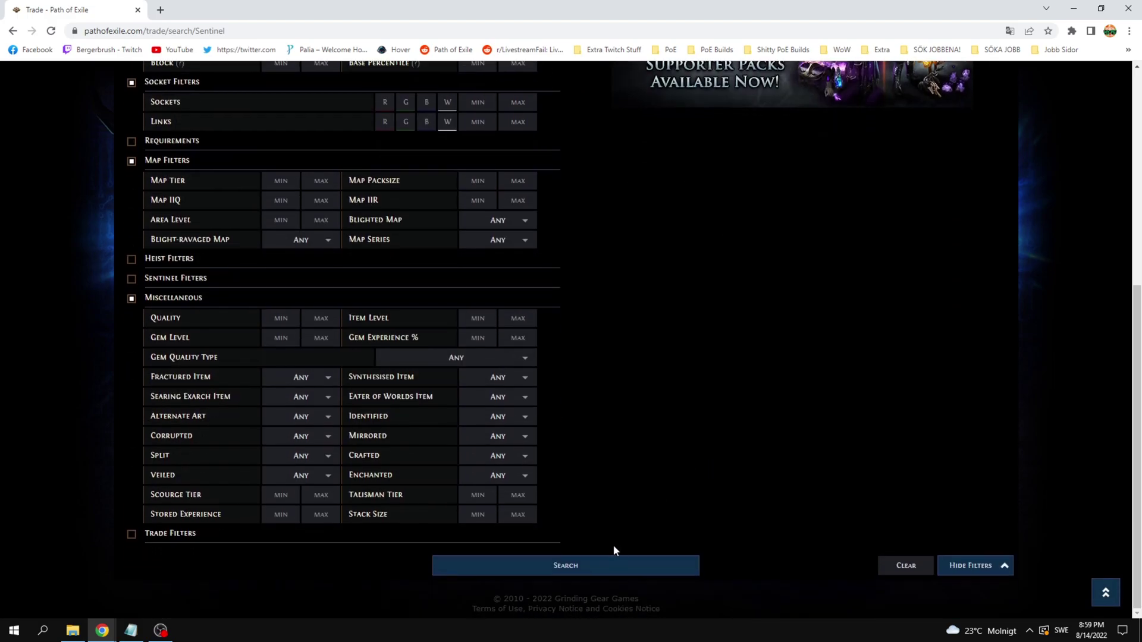
click(607, 567)
- Loosen the minimums to 1.6 attacks per second and 6 critical chance, then search again
scroll(664, 489, up, 6)
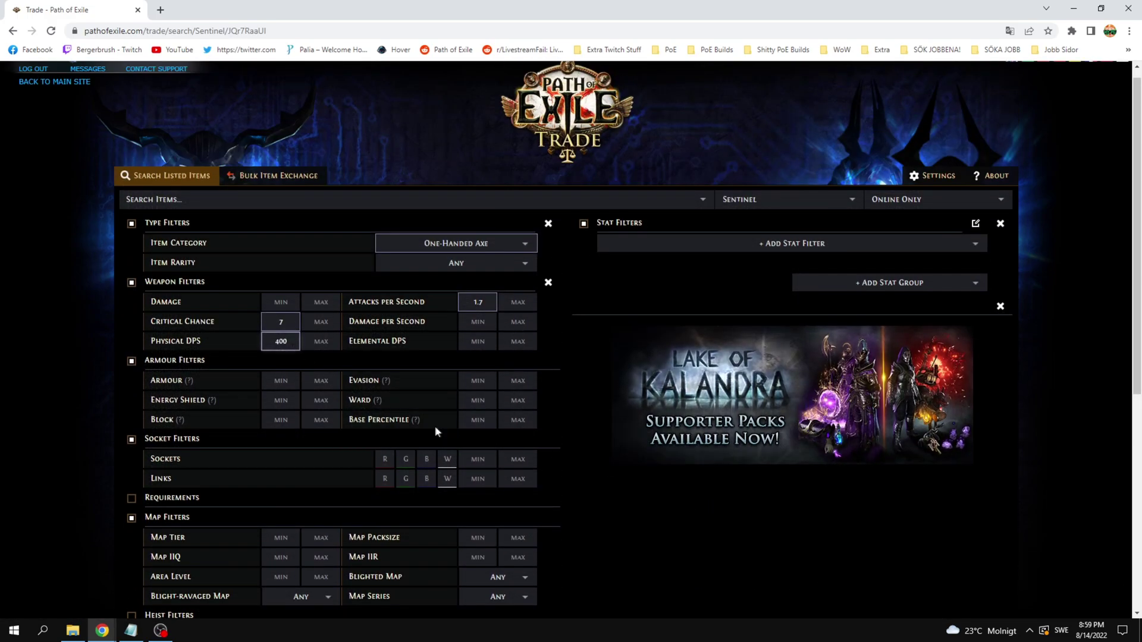
click(489, 306)
key(BackSpace)
text(6)
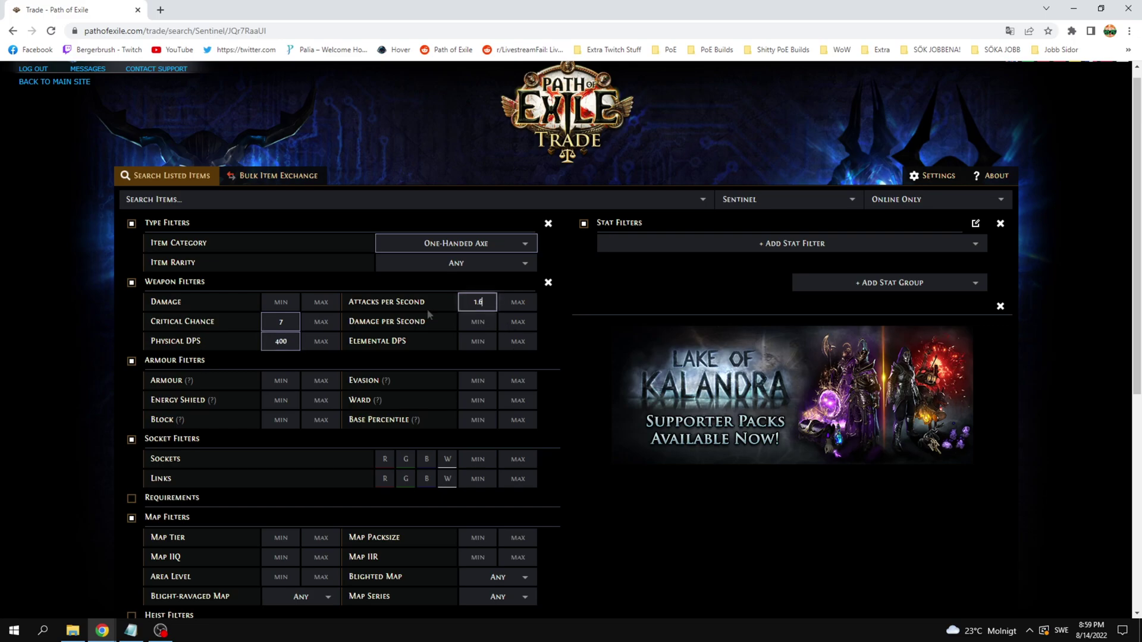
click(285, 322)
text(6)
scroll(544, 527, down, 6)
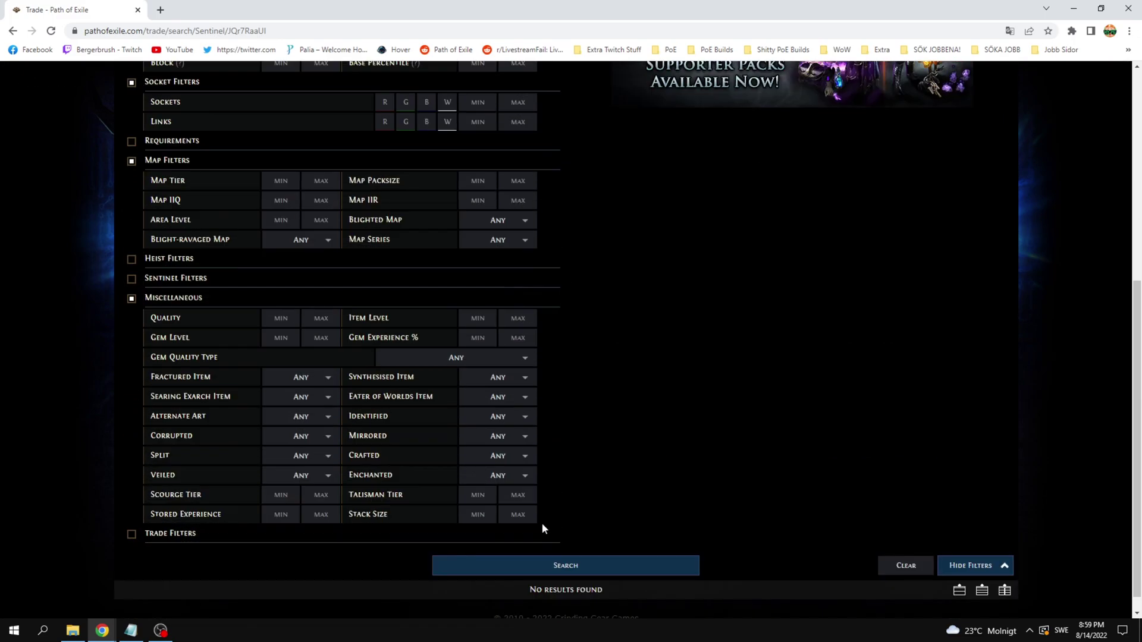
click(595, 544)
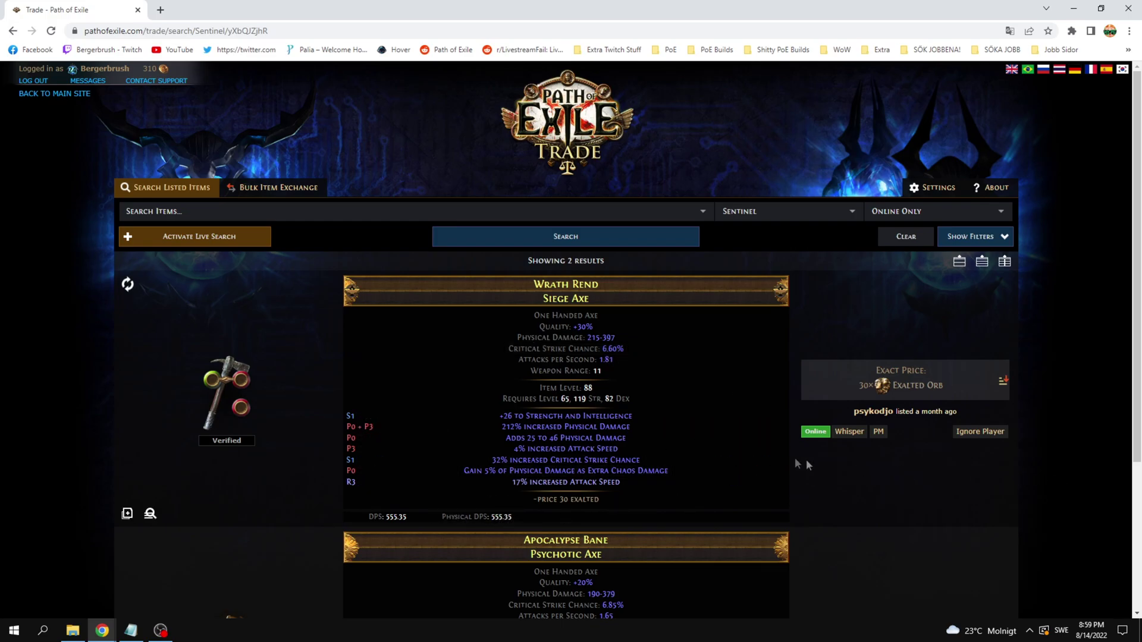
- Review the Wrath Rend Siege Axe, return to the item search, then switch to Bulk Item Exchange
mouse_move(783, 457)
click(186, 195)
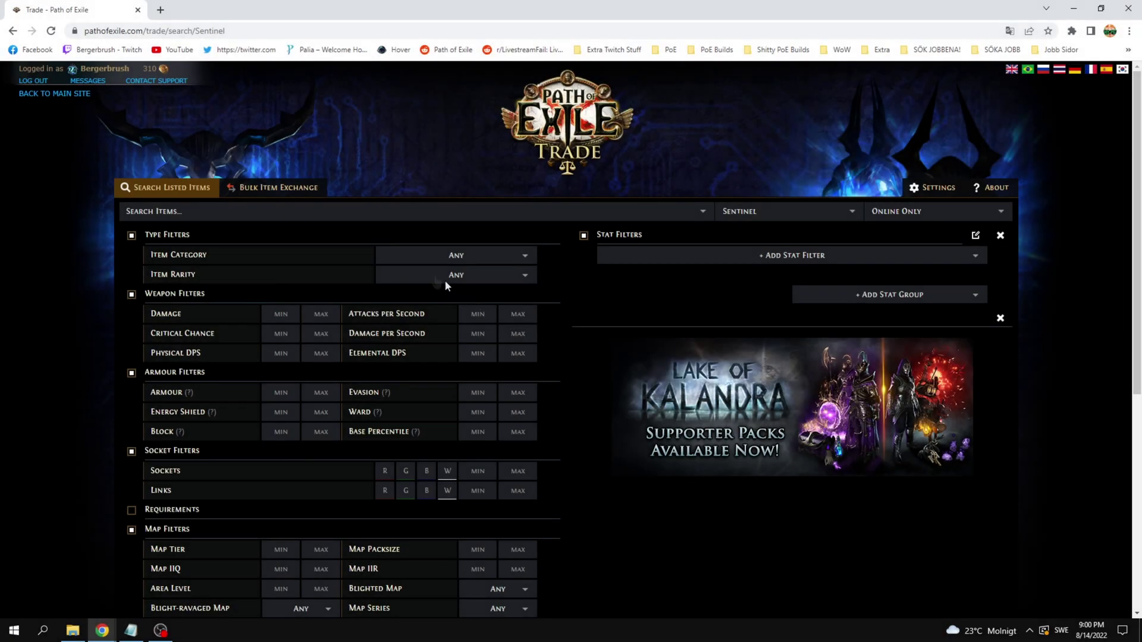
click(279, 187)
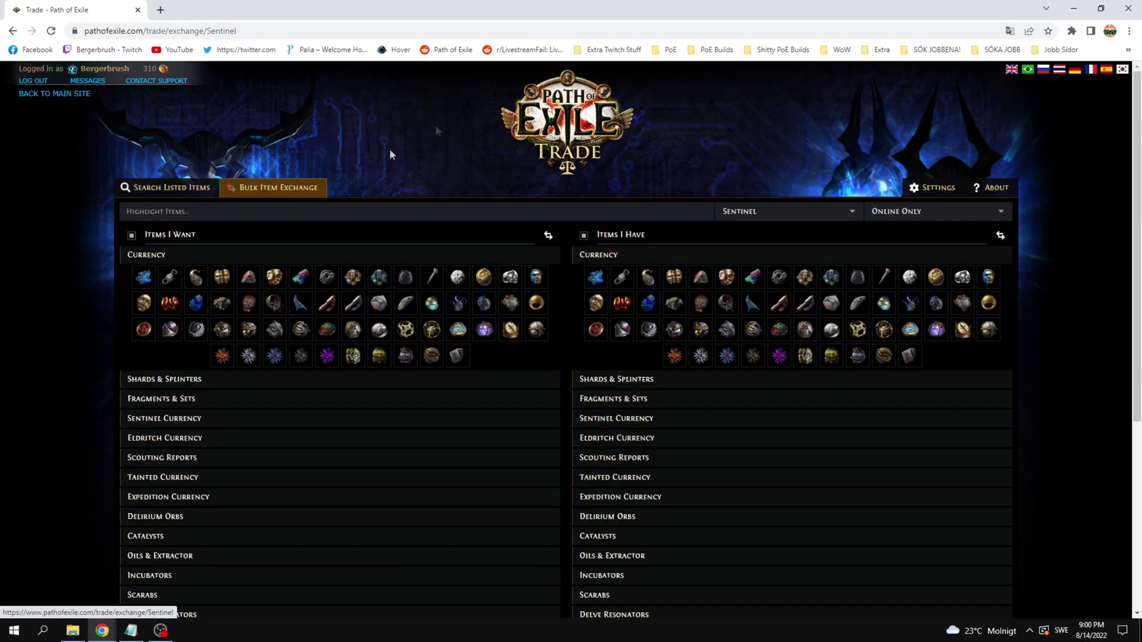
- Search bulk offers trading Orbs of Alteration for Chaos Orbs and scroll through the 8 results
click(597, 279)
click(223, 280)
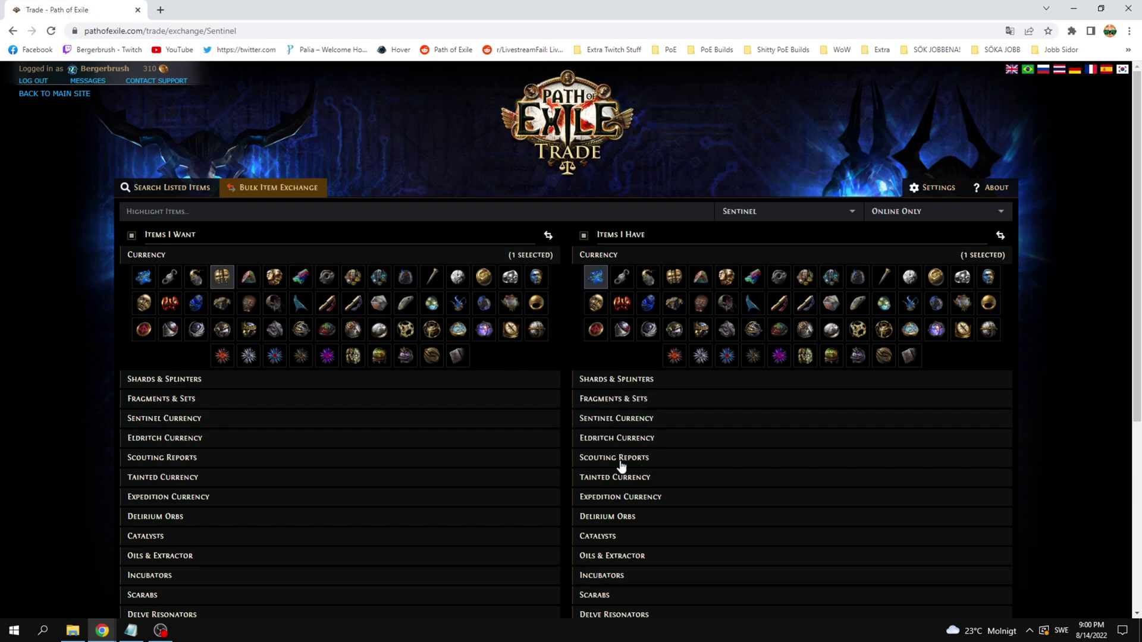
scroll(619, 467, down, 5)
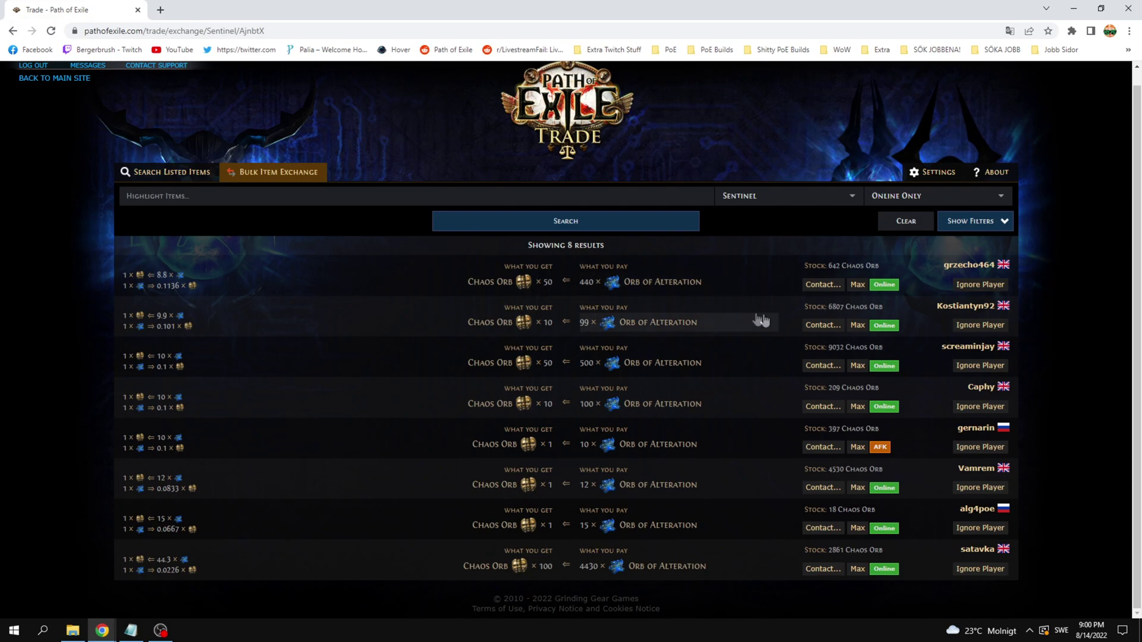
- Copy the top seller's whisper offering 440 Orbs of Alteration for 50 Chaos Orbs
click(823, 284)
click(651, 336)
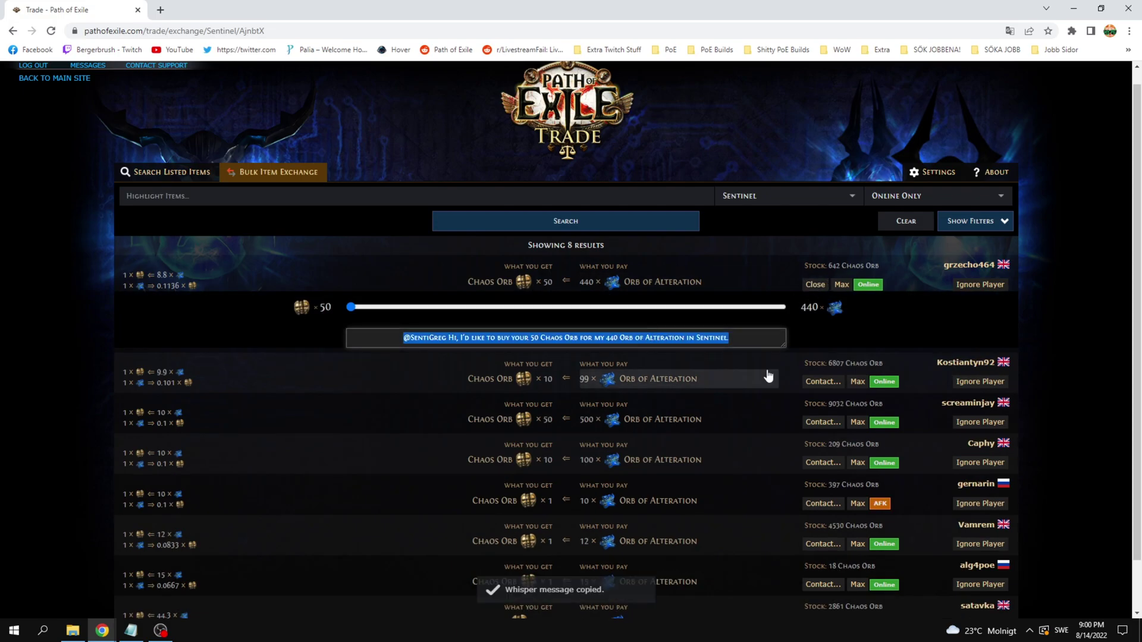
click(641, 330)
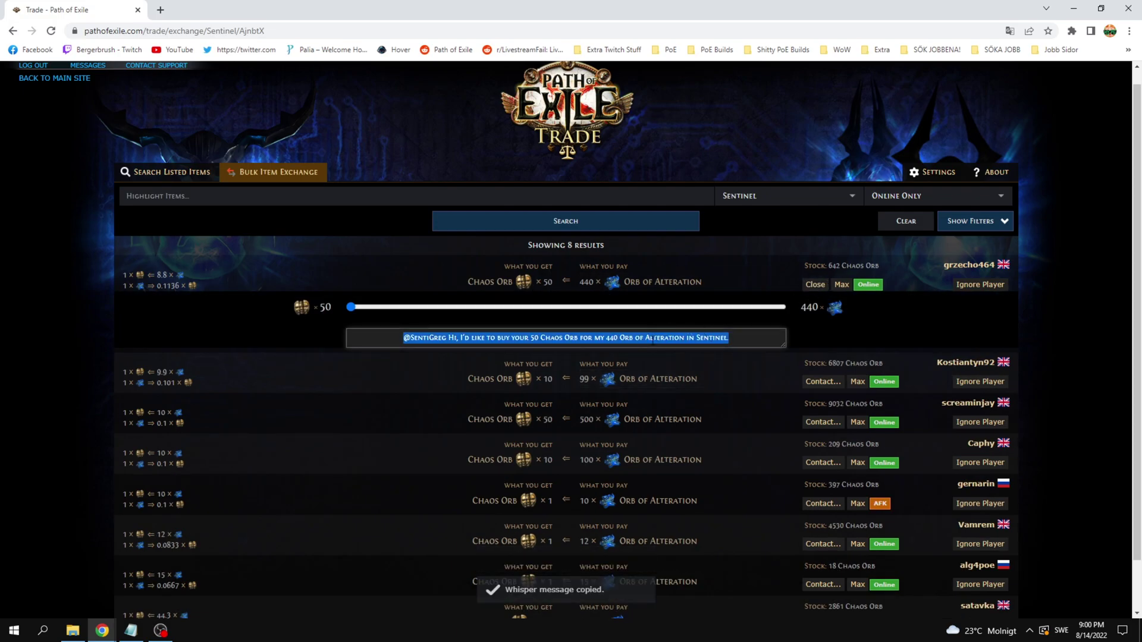
click(654, 340)
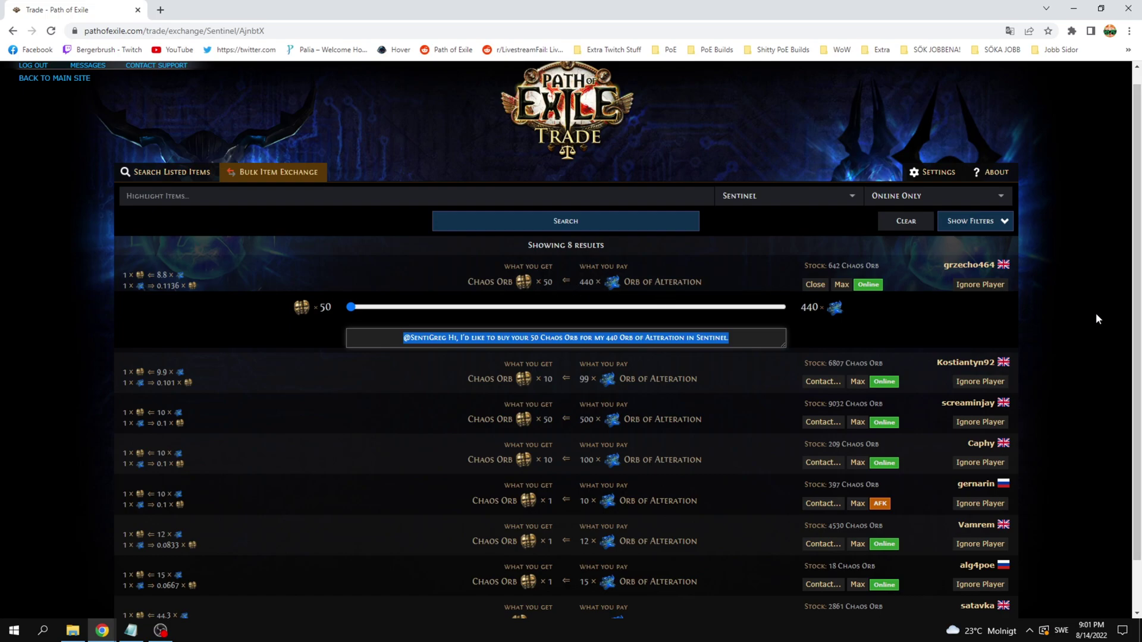
click(931, 327)
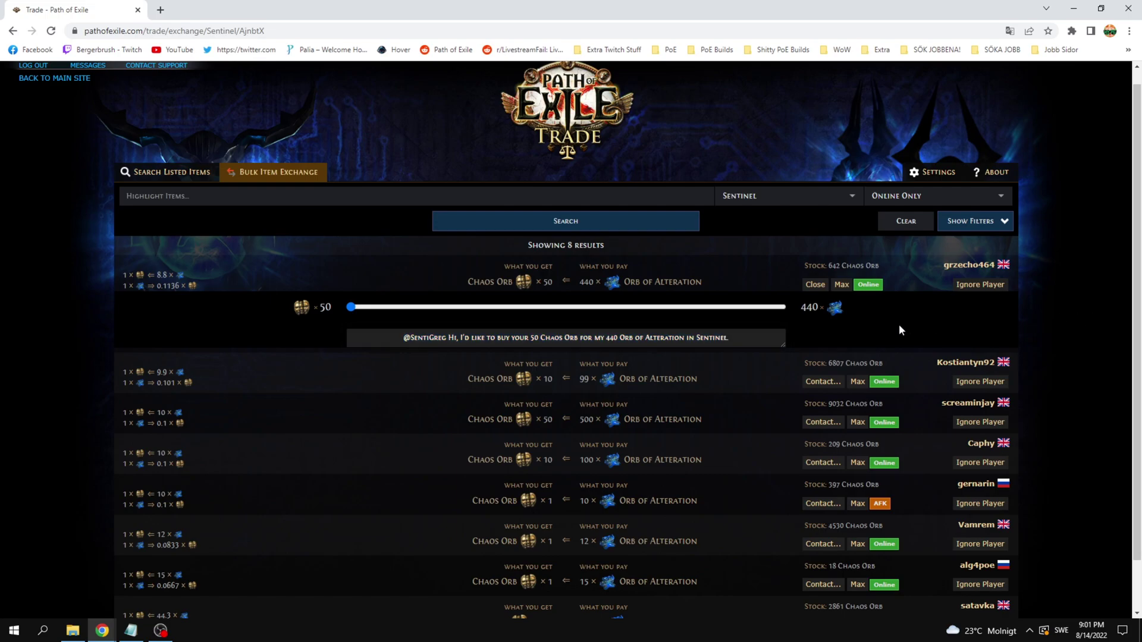
- Reset the Bulk Item Exchange to an empty form with no currencies chosen
click(275, 174)
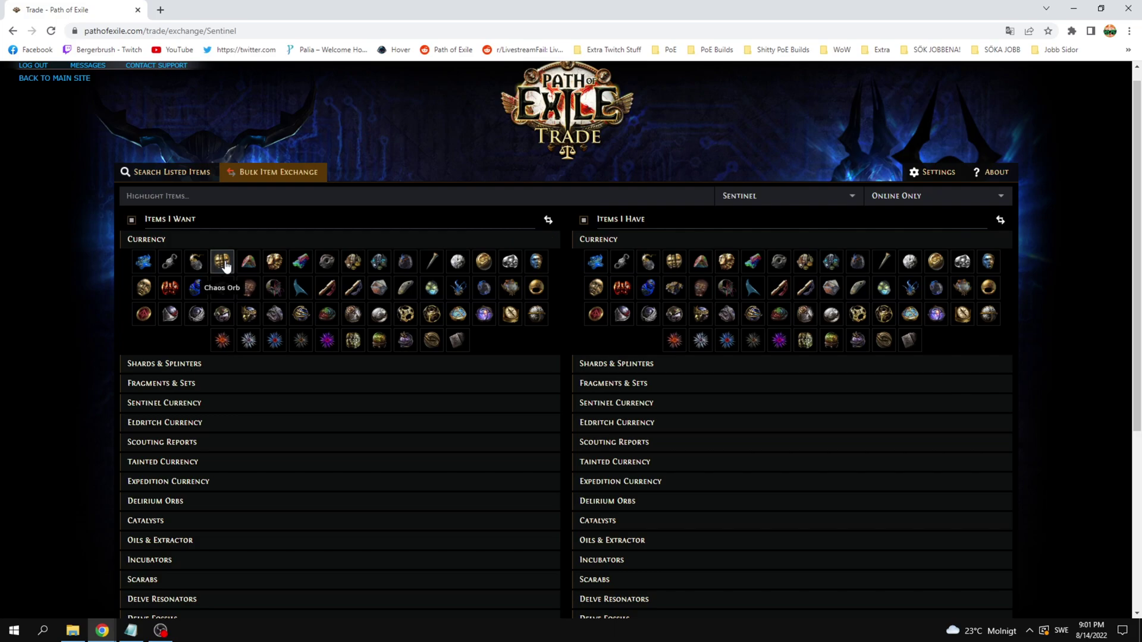
scroll(612, 464, down, 2)
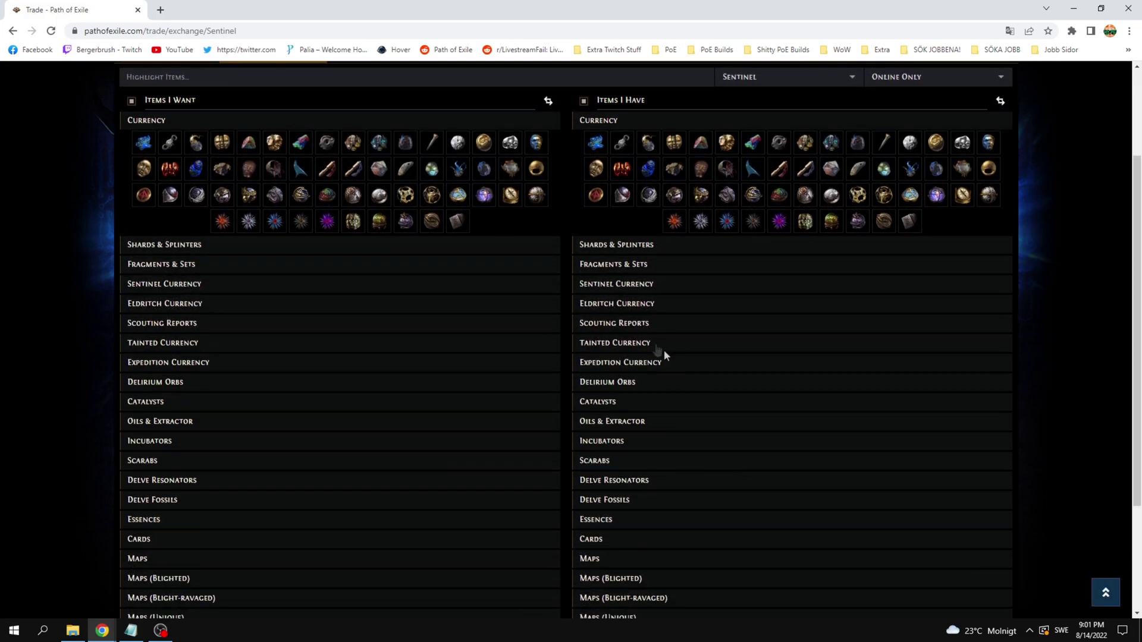
scroll(656, 433, down, 1)
- Browse the Sentinel, Eldritch, Tainted and Delirium Orb currency categories
click(612, 229)
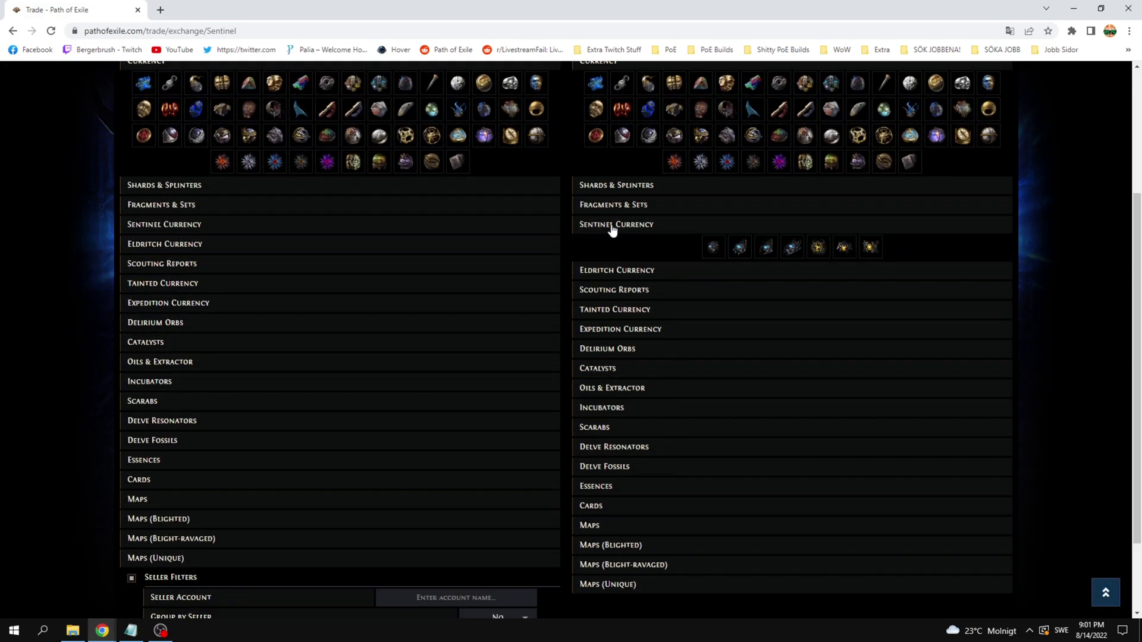
click(613, 228)
click(613, 247)
click(612, 246)
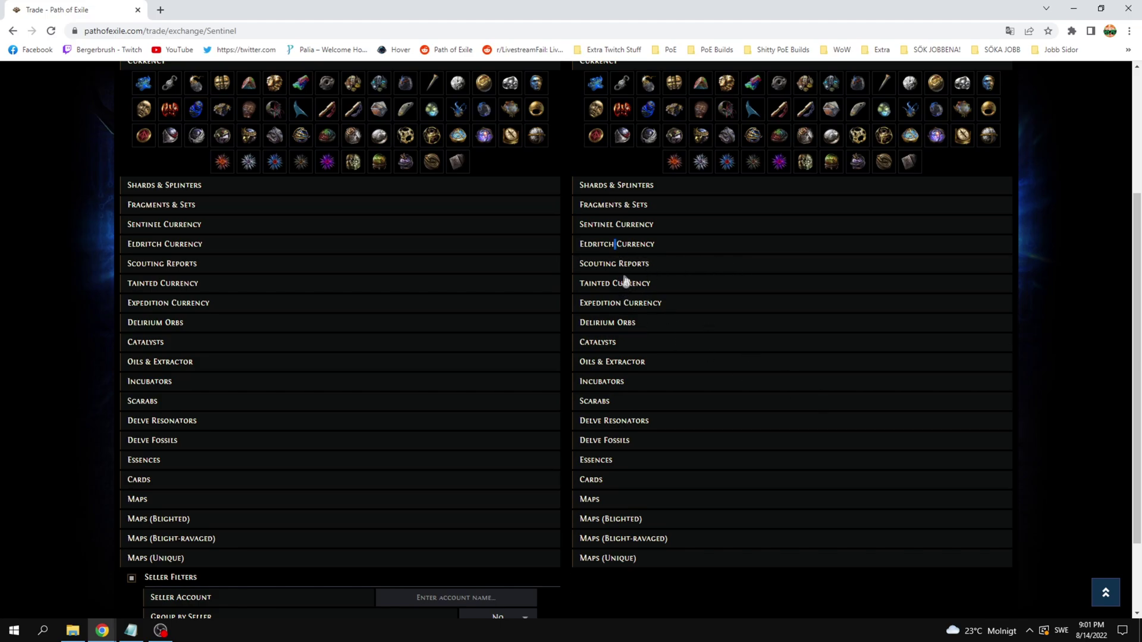
double_click(625, 284)
double_click(612, 323)
- Expand and collapse the Scarabs, Maps and divination Cards categories
click(604, 405)
click(604, 405)
click(603, 502)
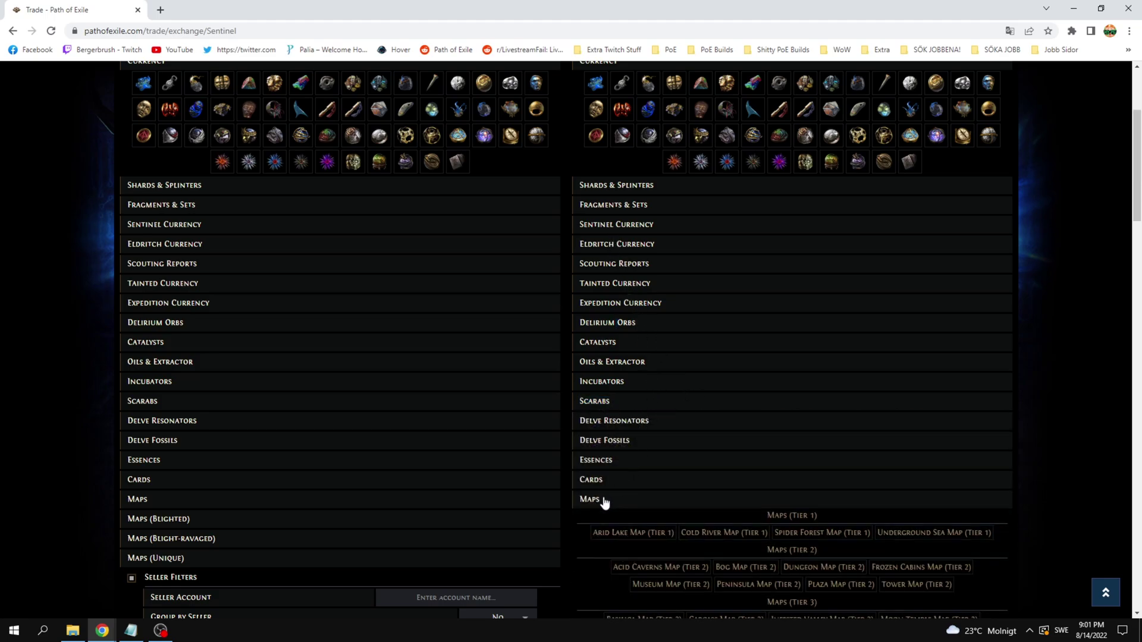
click(605, 502)
click(611, 482)
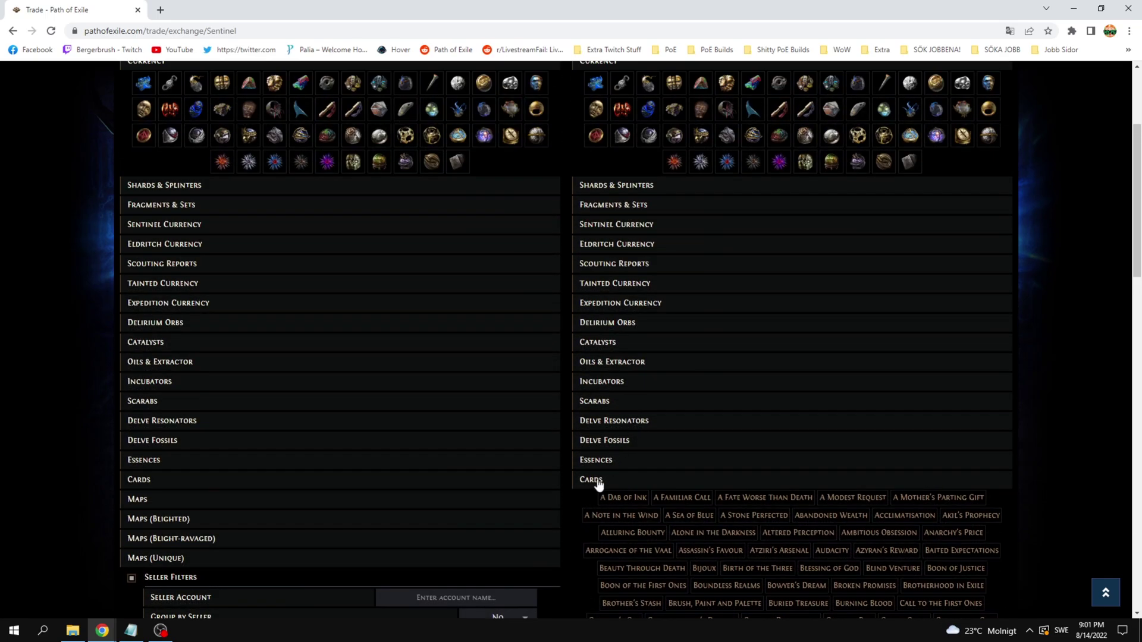
click(599, 483)
scroll(892, 492, up, 3)
scroll(893, 492, down, 1)
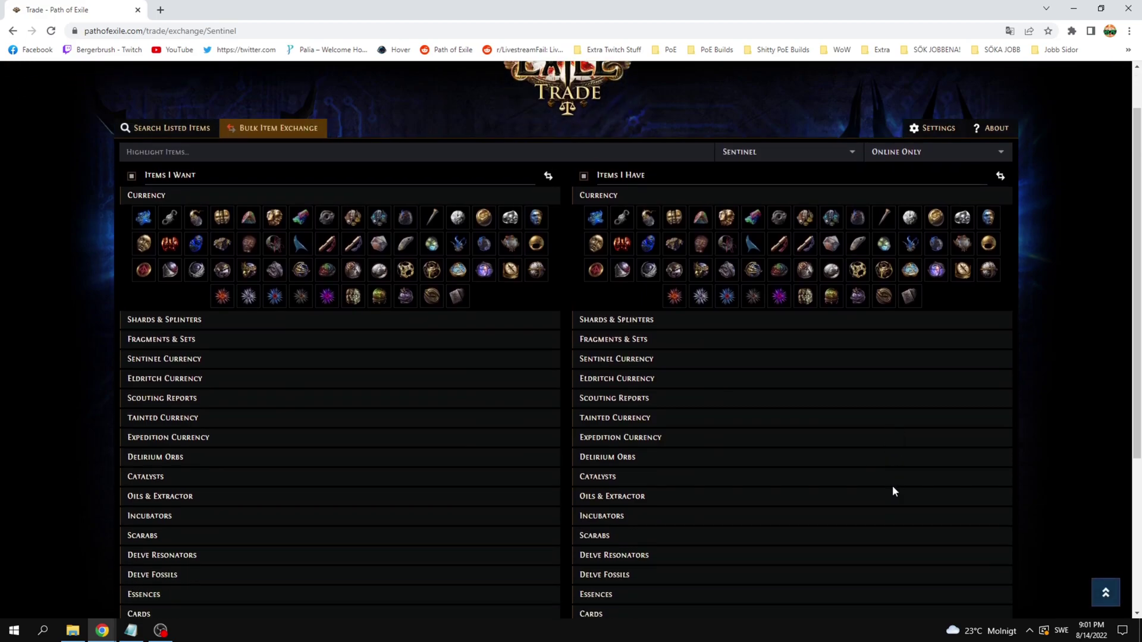
scroll(902, 486, down, 2)
scroll(902, 489, up, 3)
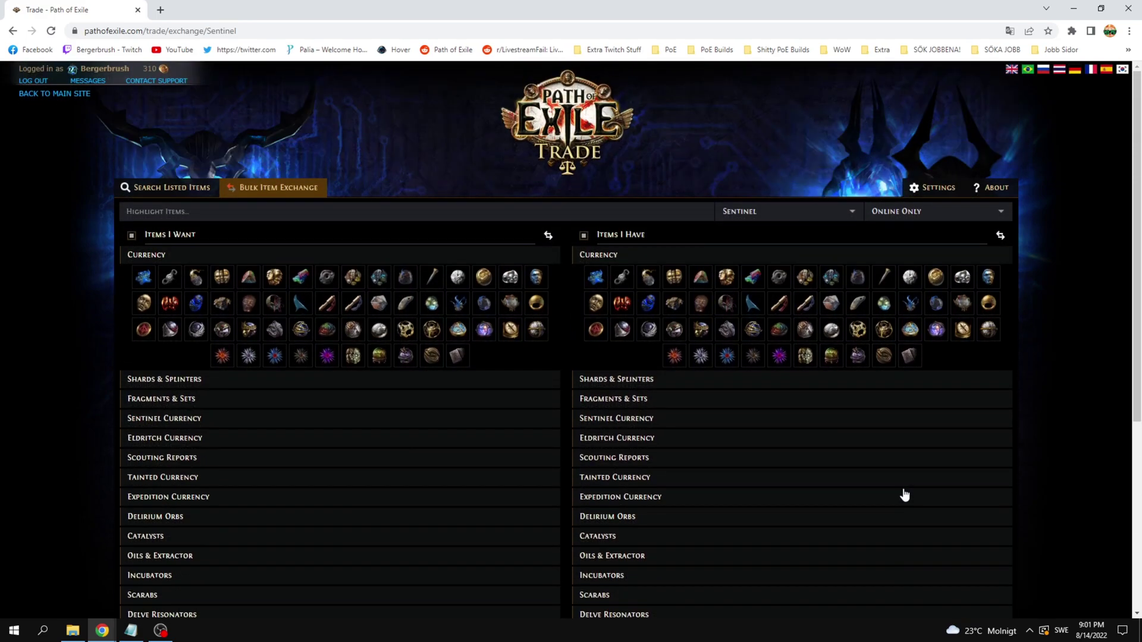